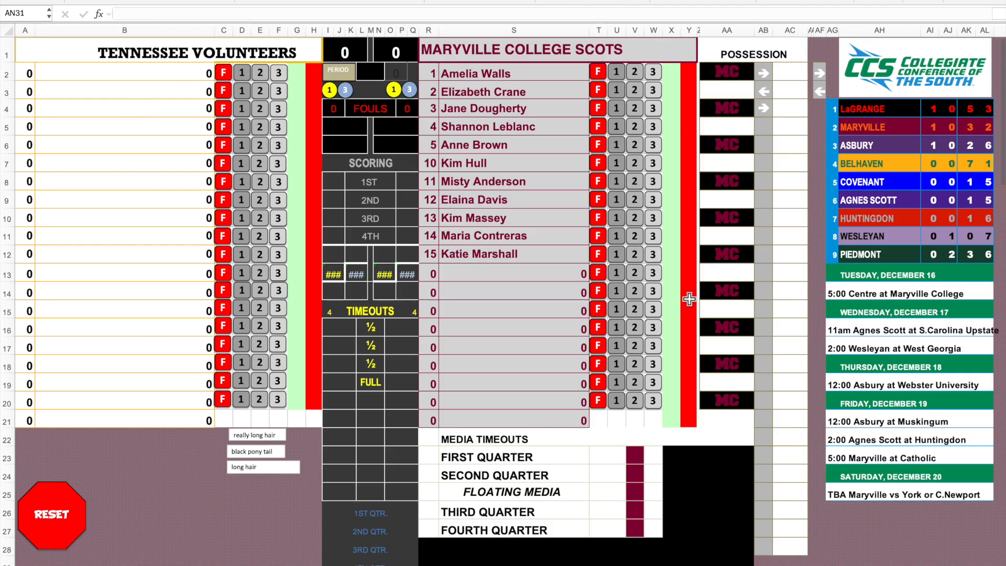
scroll(260, 215, down, 2)
scroll(255, 144, up, 1)
scroll(260, 156, up, 1)
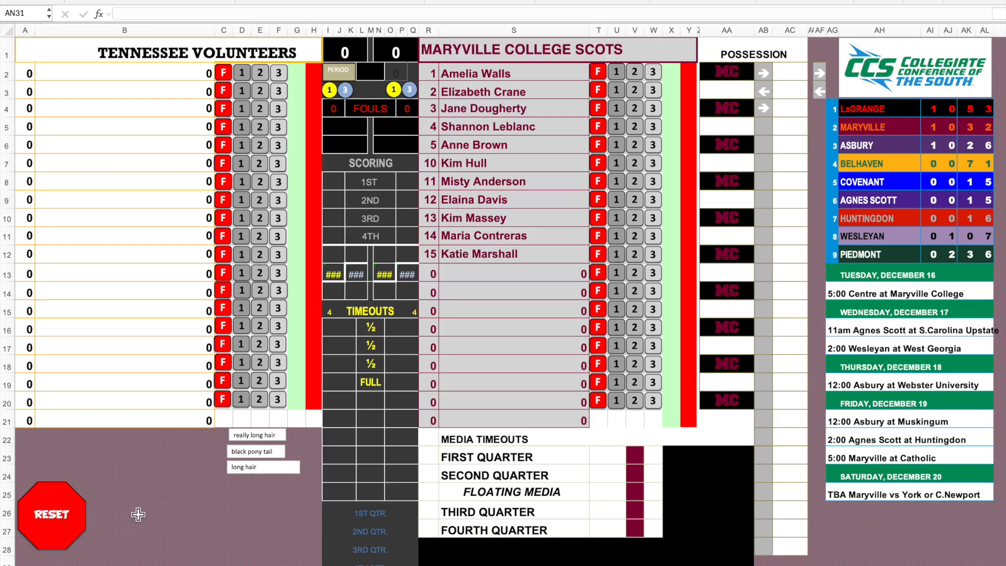
Open the sheet that holds the roster details of both teams.
click(102, 565)
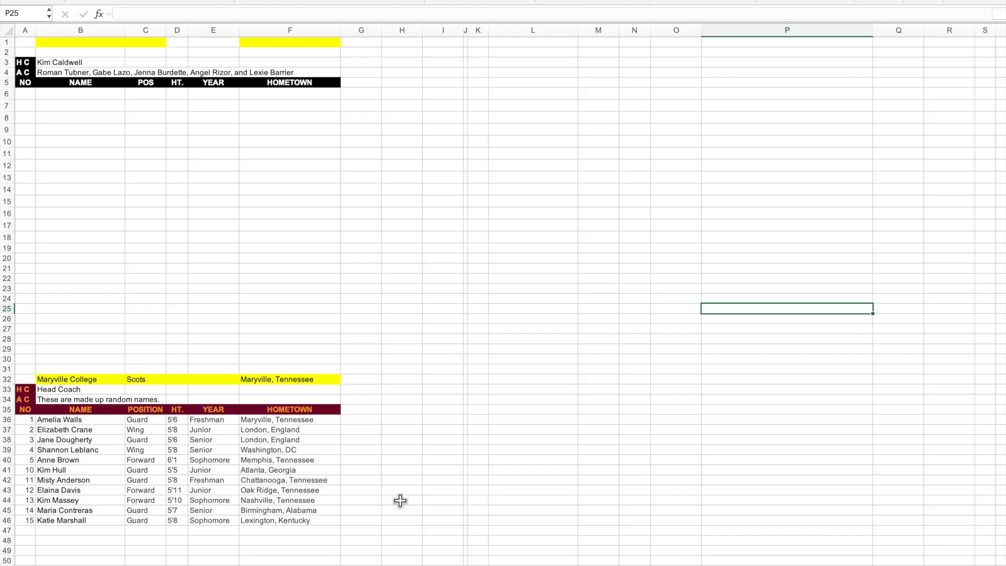
drag(59, 379, 285, 379)
click(205, 245)
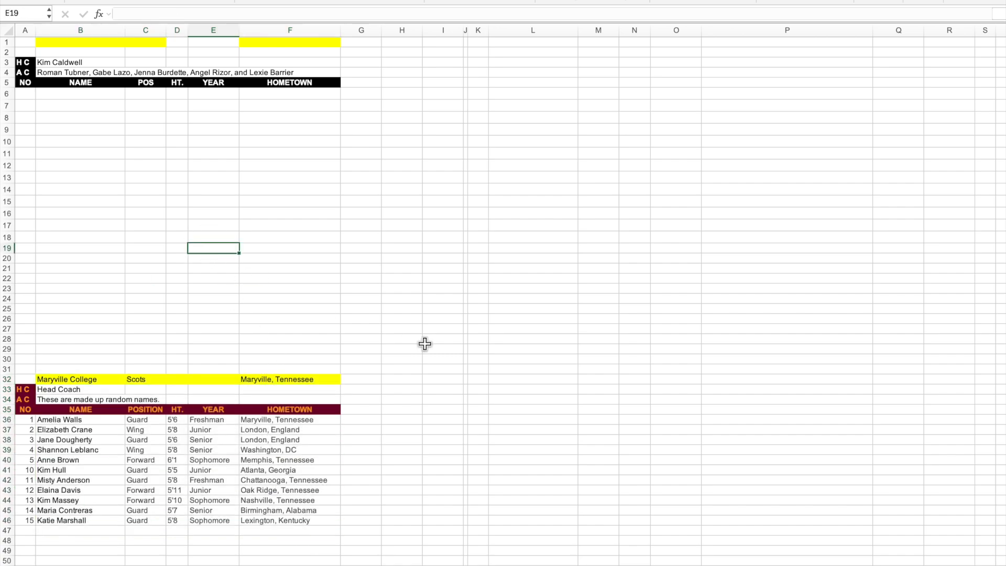
Enter University of Tennessee as the first team's school name in cell B1.
click(89, 51)
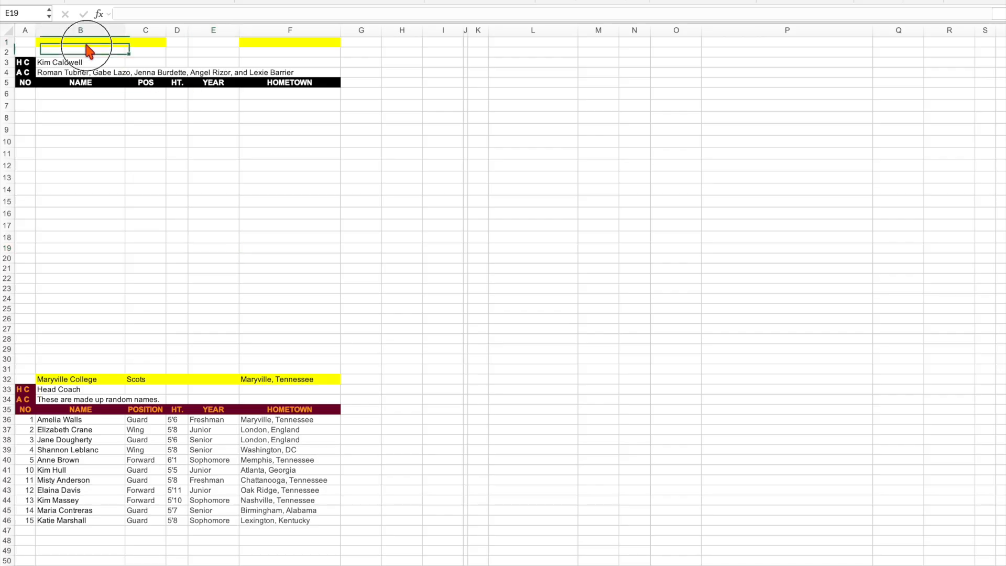
text(Th)
key(BackSpace)
key(BackSpace)
text(U)
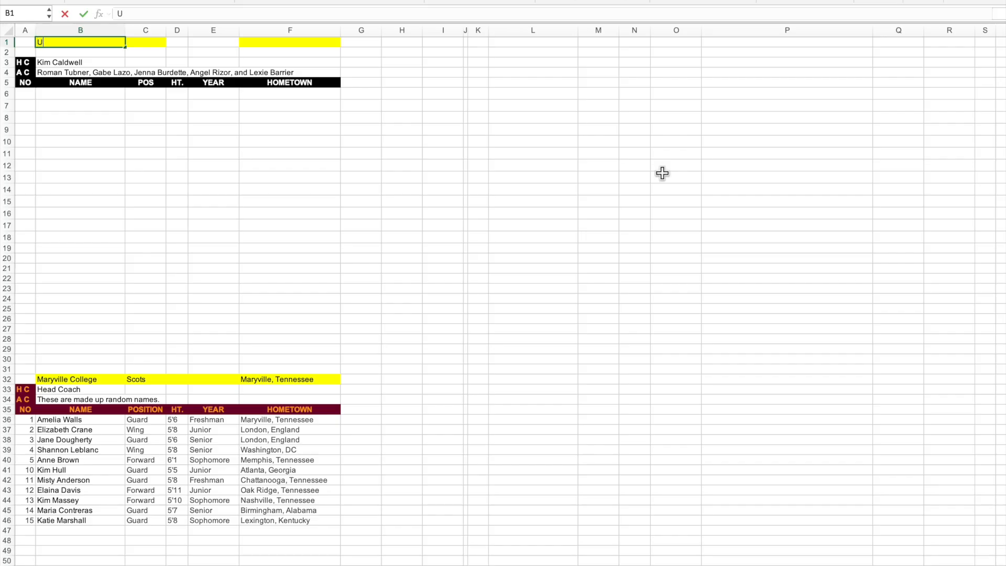
text(niversity of Tennessee)
key(Tab)
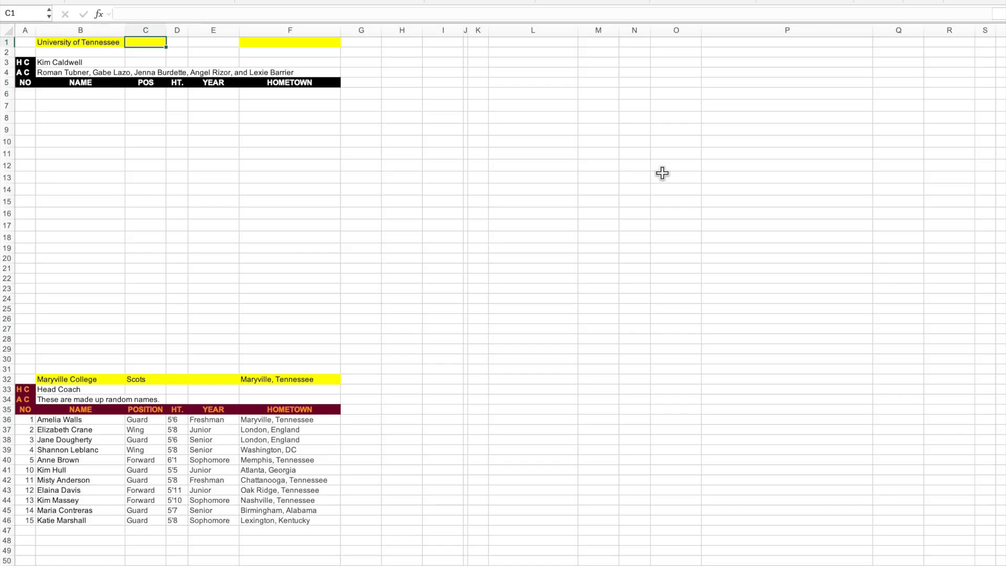
Enter the nickname Lady Vols in C1 and the location Knoxville, Tennessee in F1.
text(Lady Vo)
key(Tab)
key(Tab)
key(Tab)
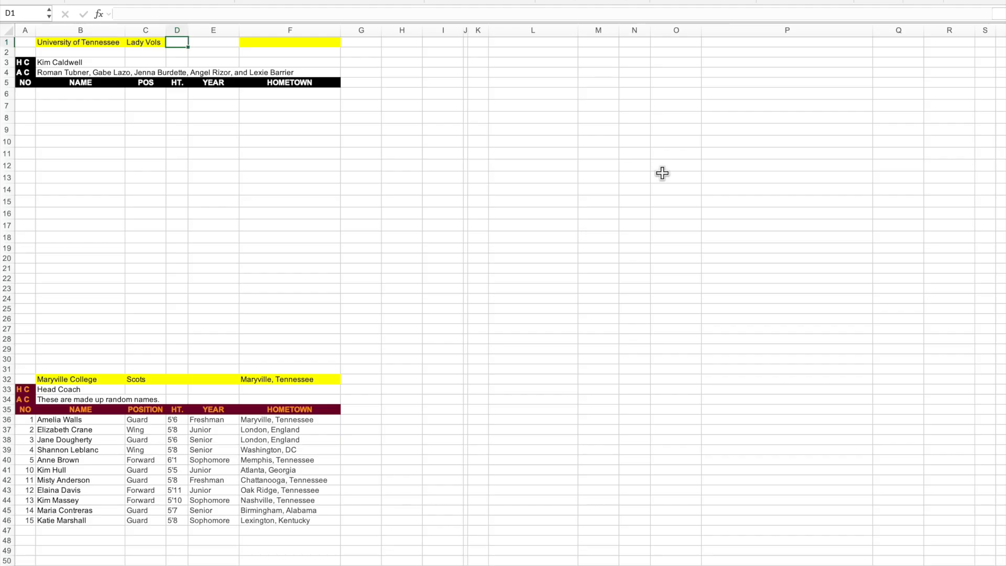
text(Knoxvill)
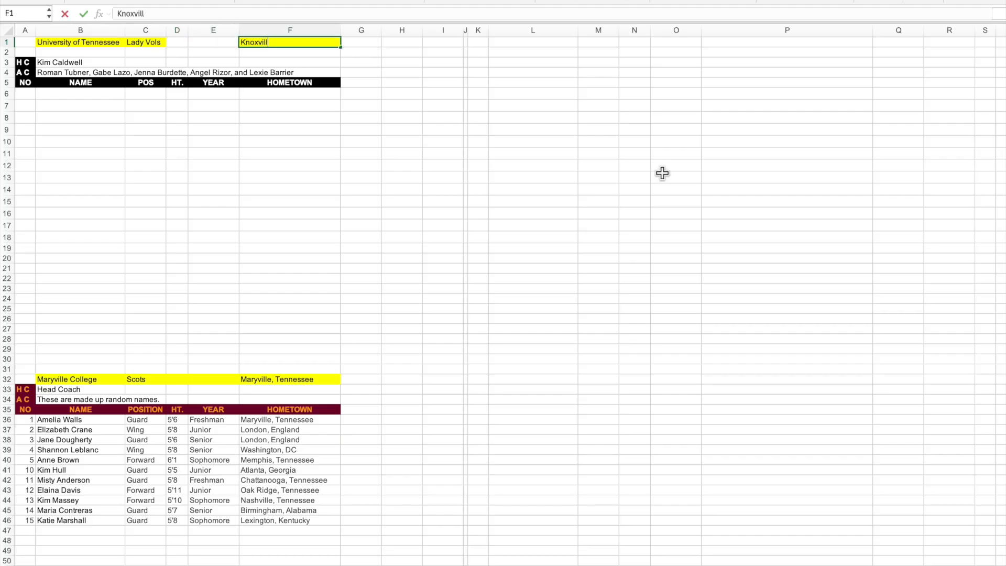
text(e, Tennessee)
key(Return)
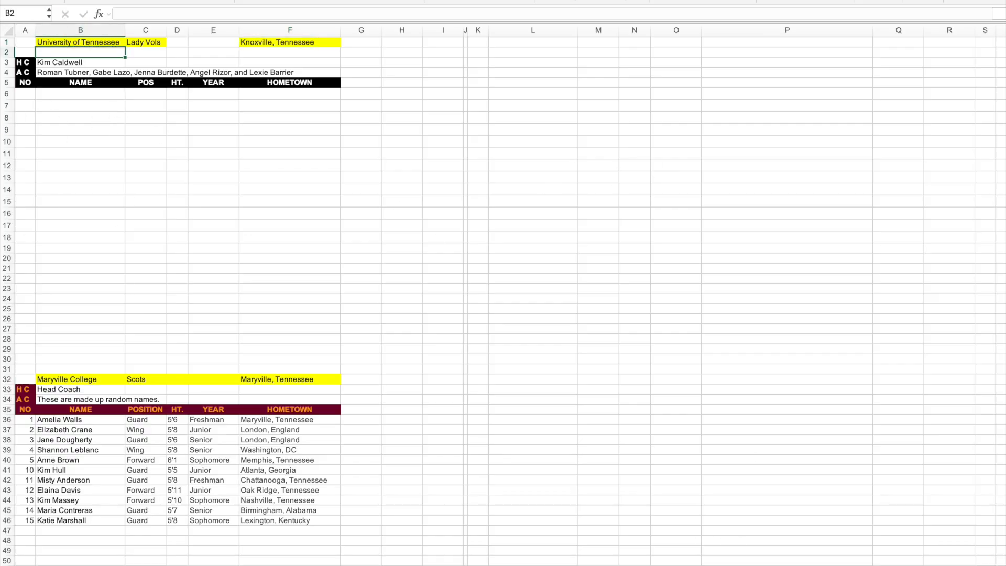
Copy all player rows from the Tennessee women's basketball roster web page and paste them into the Excel roster sheet starting at K6.
key(super+Tab)
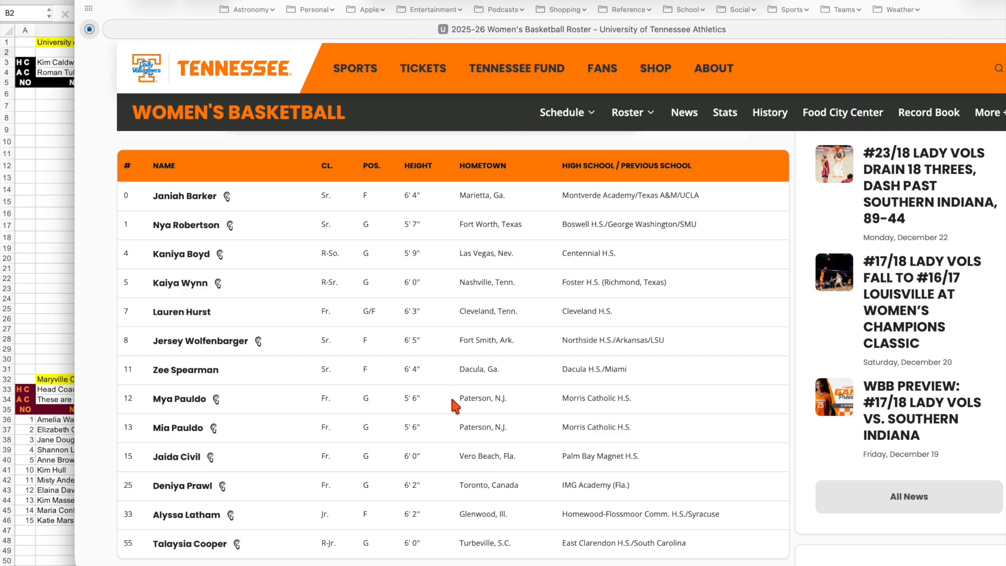
drag(124, 196, 737, 554)
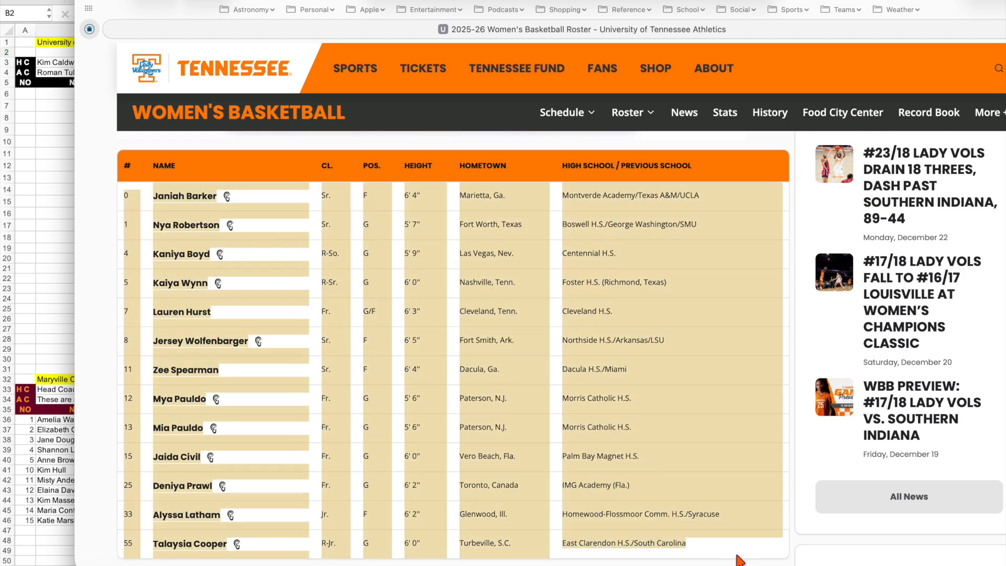
click(40, 143)
click(475, 93)
key(super+v)
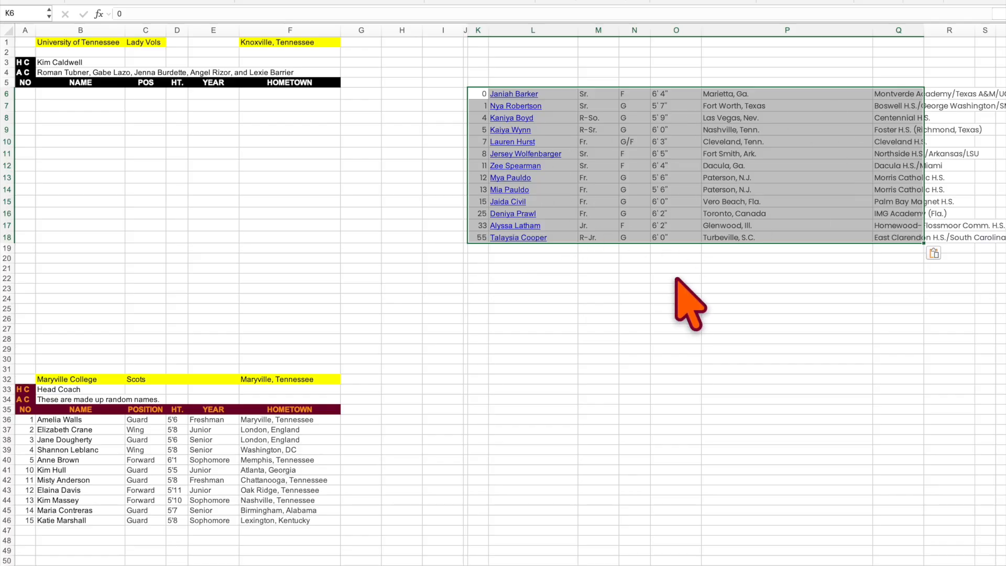
click(634, 338)
Remove the hyperlinks from the pasted roster in K6:P19.
drag(478, 94, 808, 246)
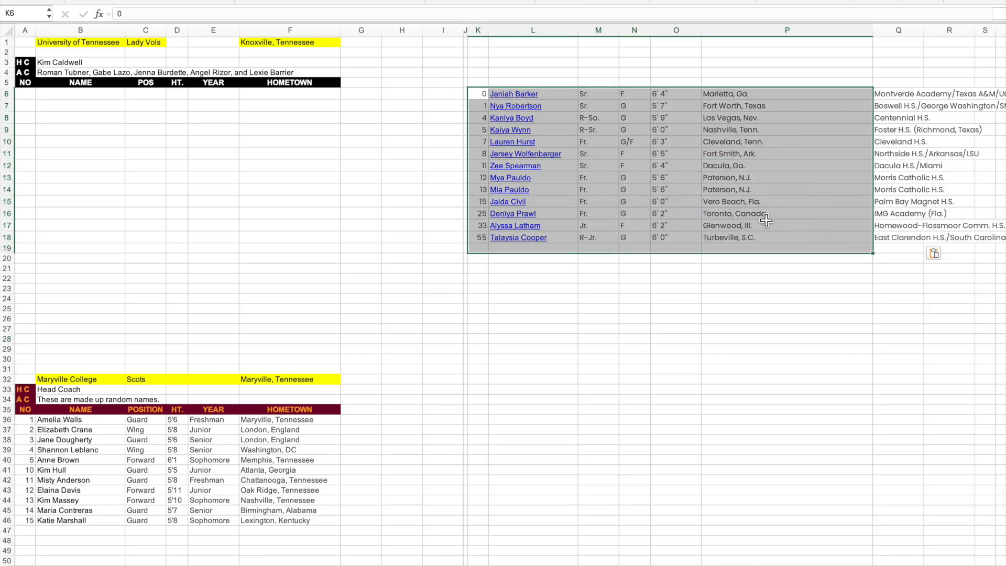
right_click(553, 122)
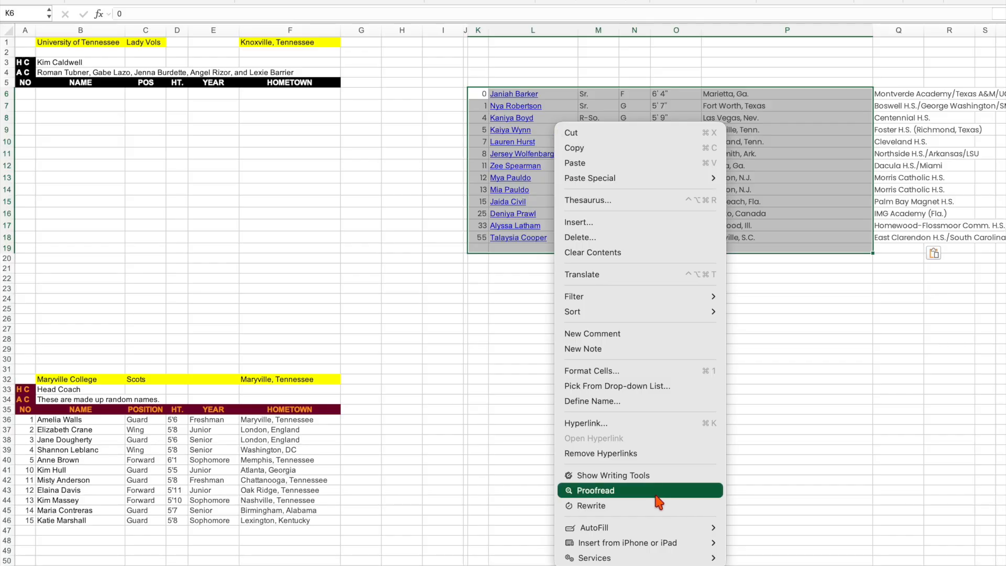
click(634, 457)
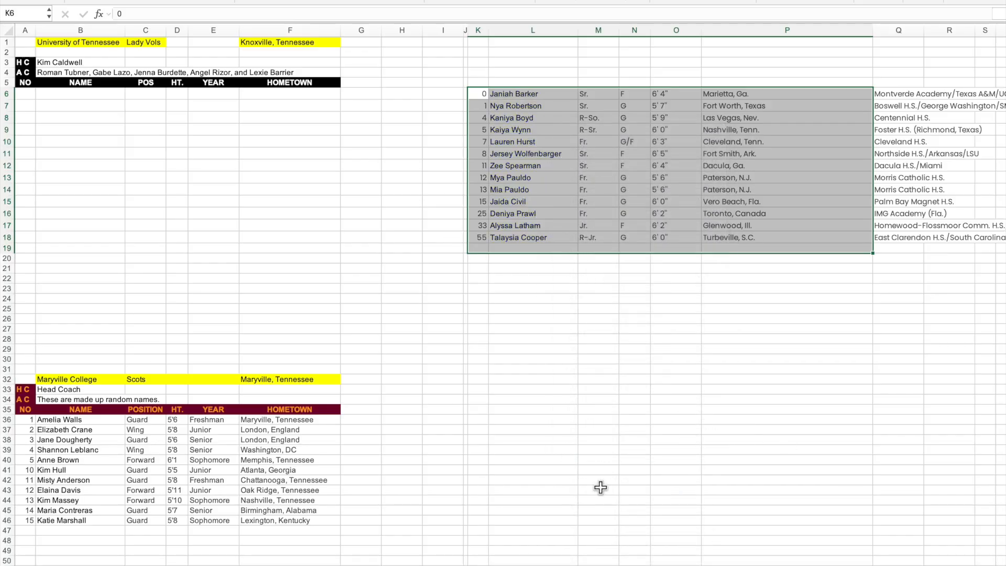
click(677, 403)
Replace every "Sr." with "Senior" in the pasted class column, M6:M18.
drag(593, 93, 603, 237)
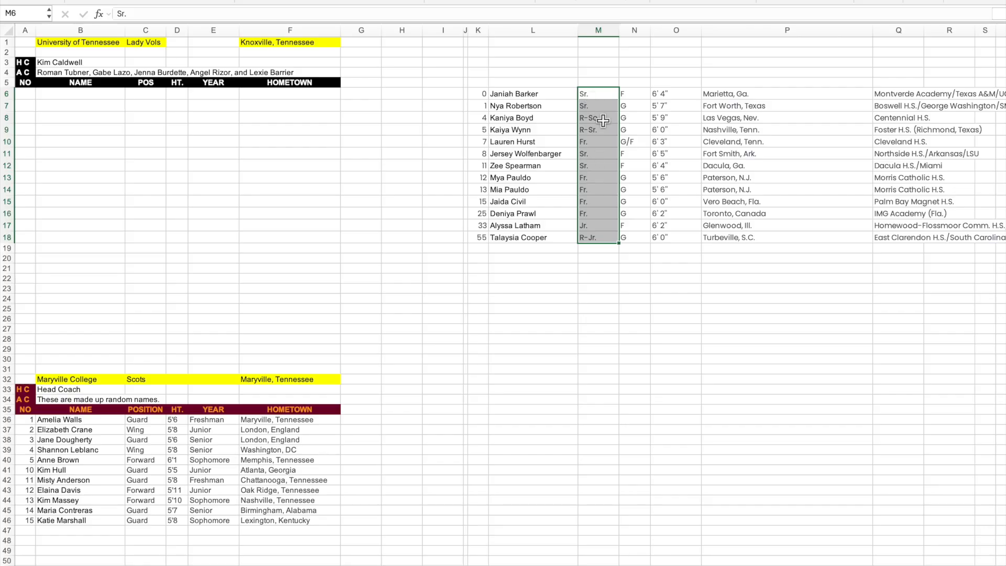
click(880, 1)
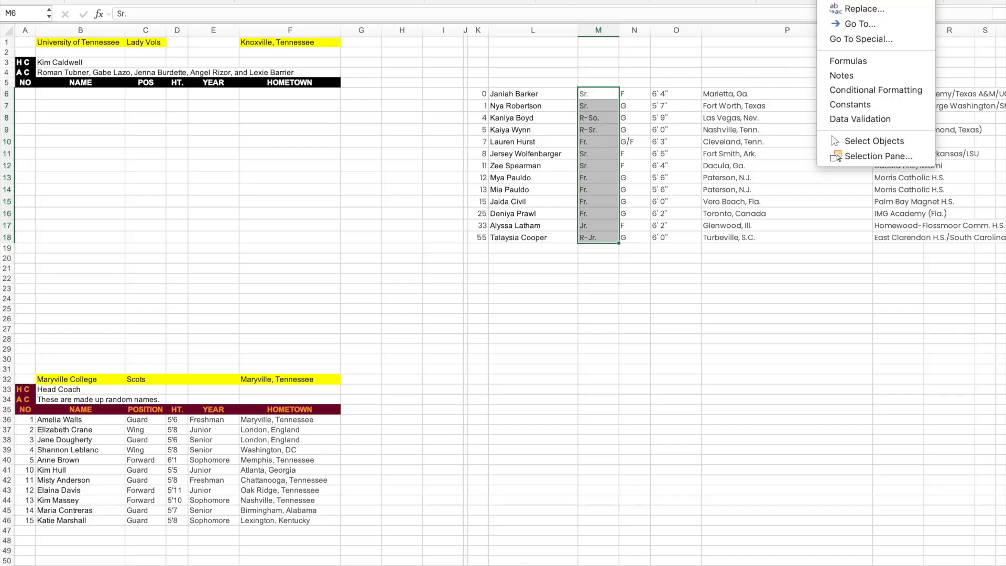
click(883, 8)
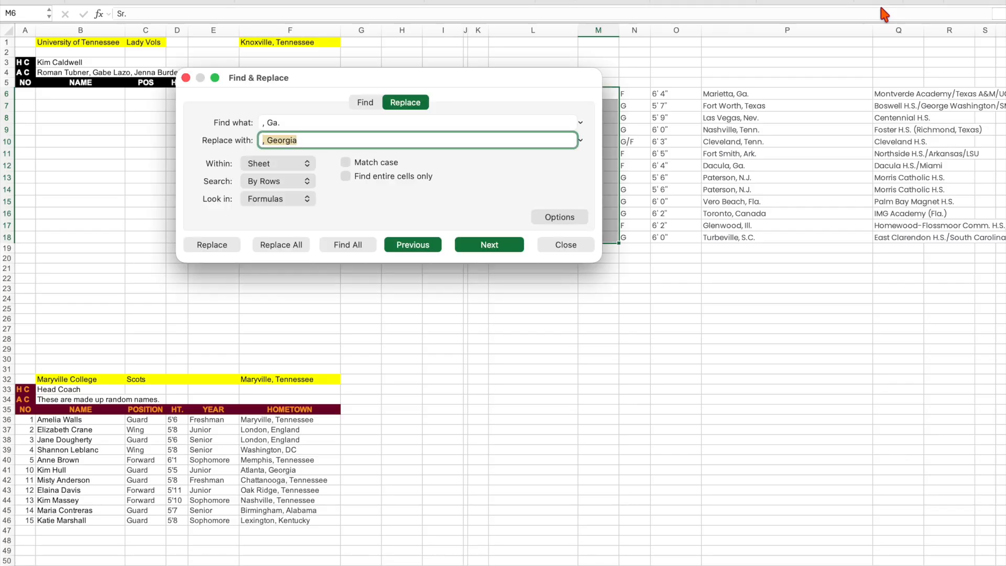
drag(527, 78, 454, 91)
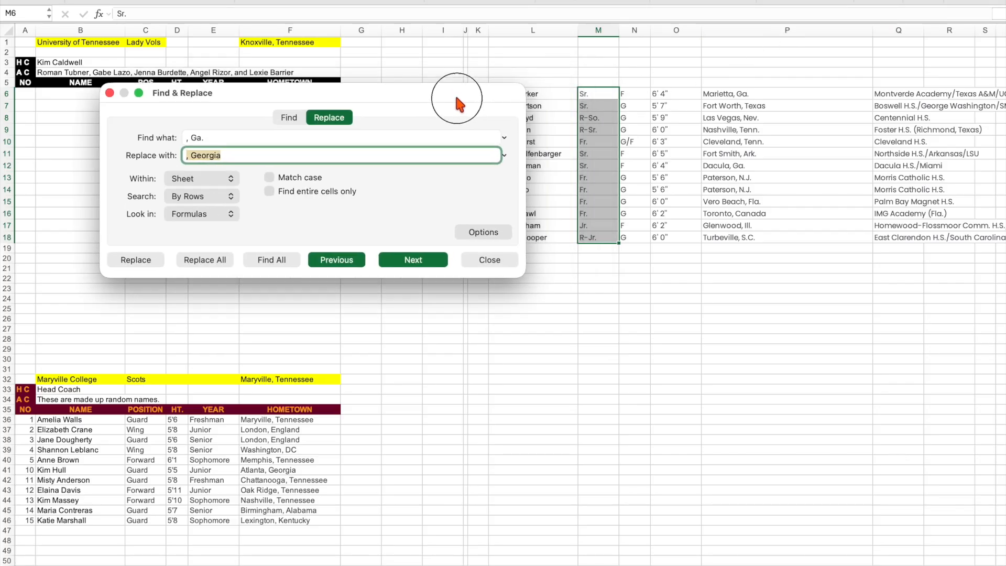
key(shift+Tab)
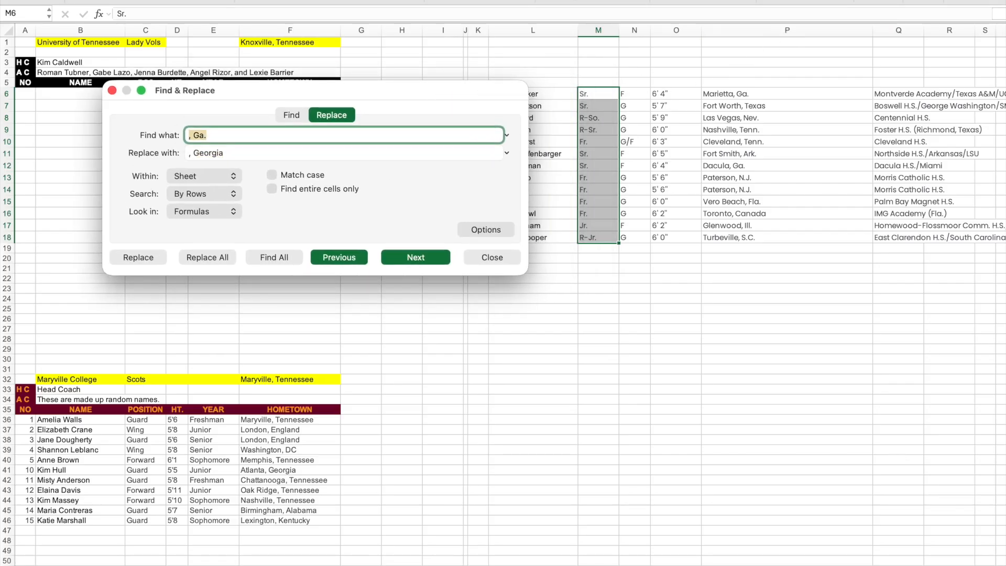
key(Tab)
text(Se)
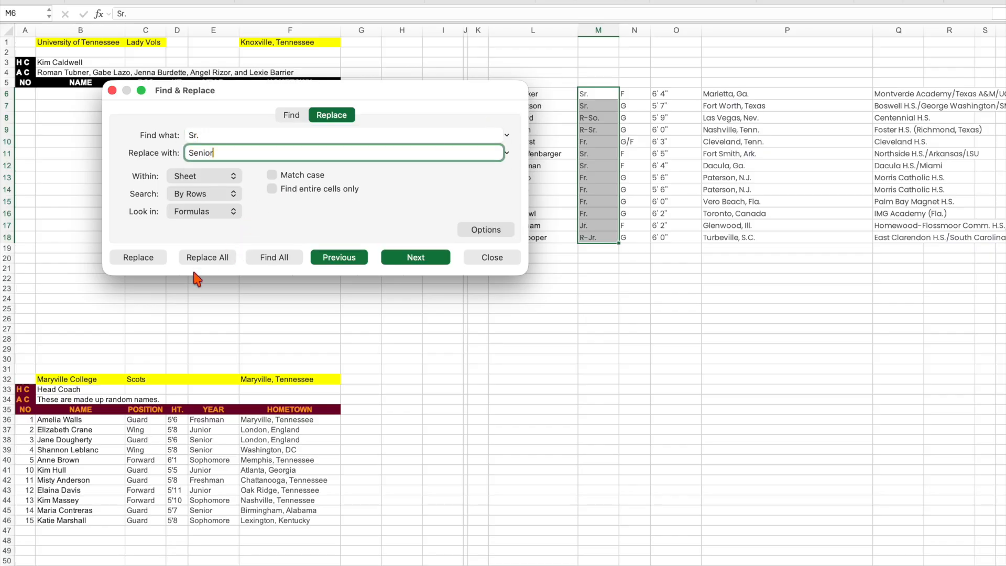
click(208, 258)
click(411, 169)
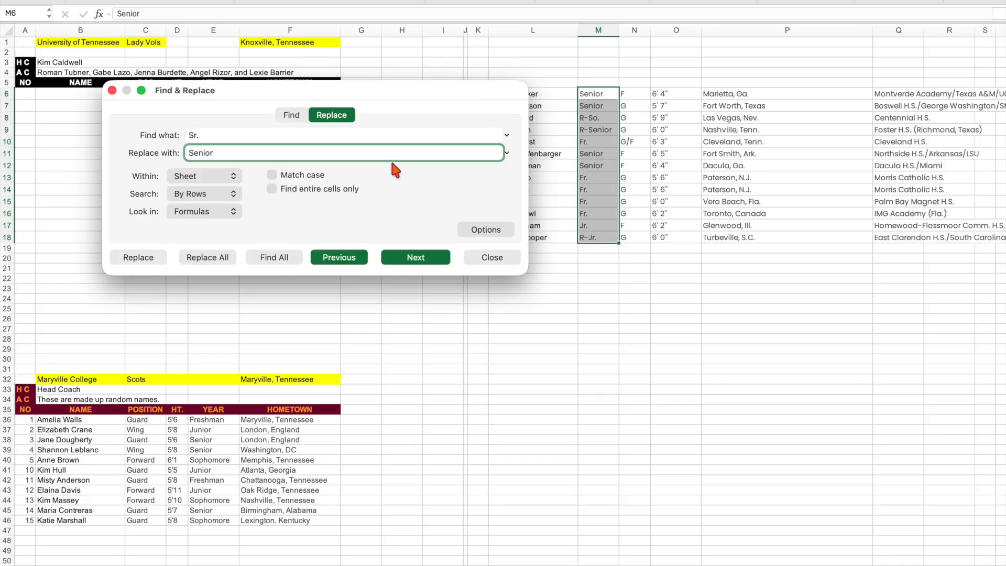
Replace every "Fr." with "Freshman" in the pasted class column.
click(198, 135)
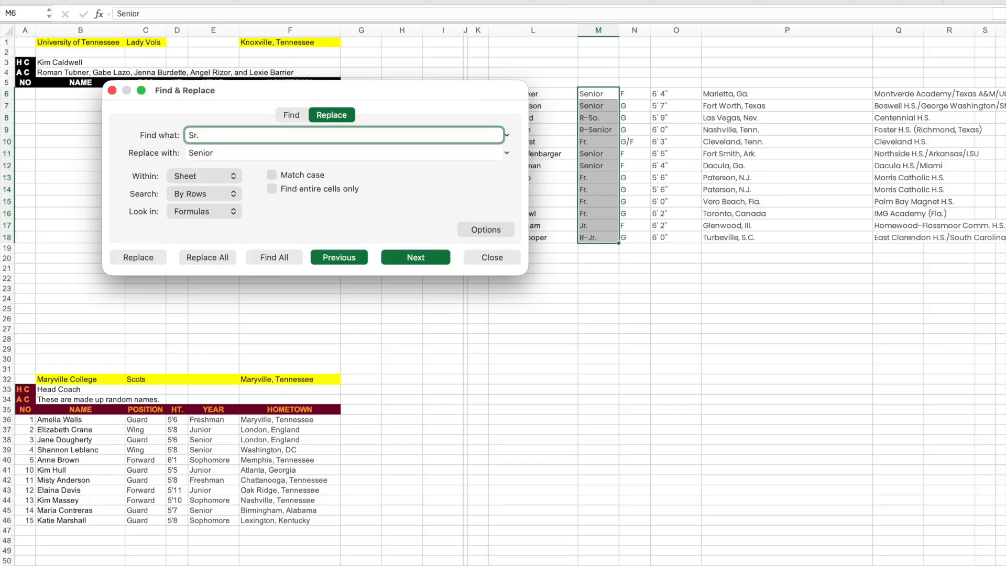
key(Tab)
text(Fre)
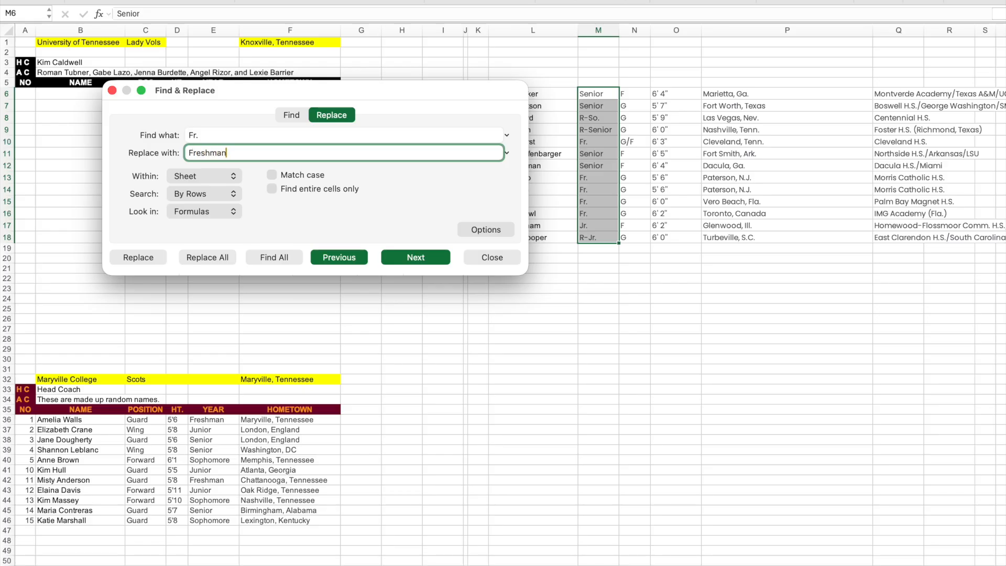
click(208, 257)
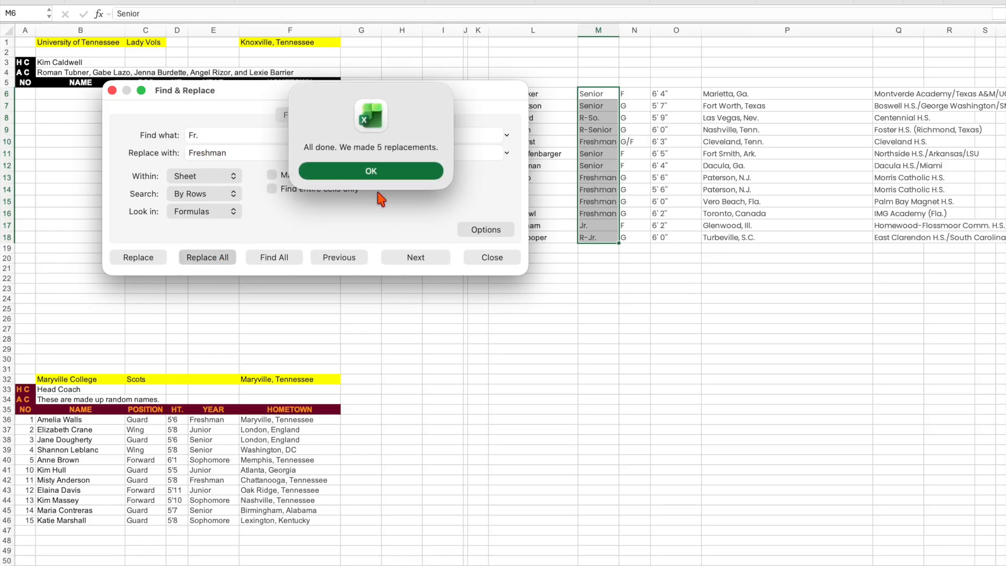
click(393, 169)
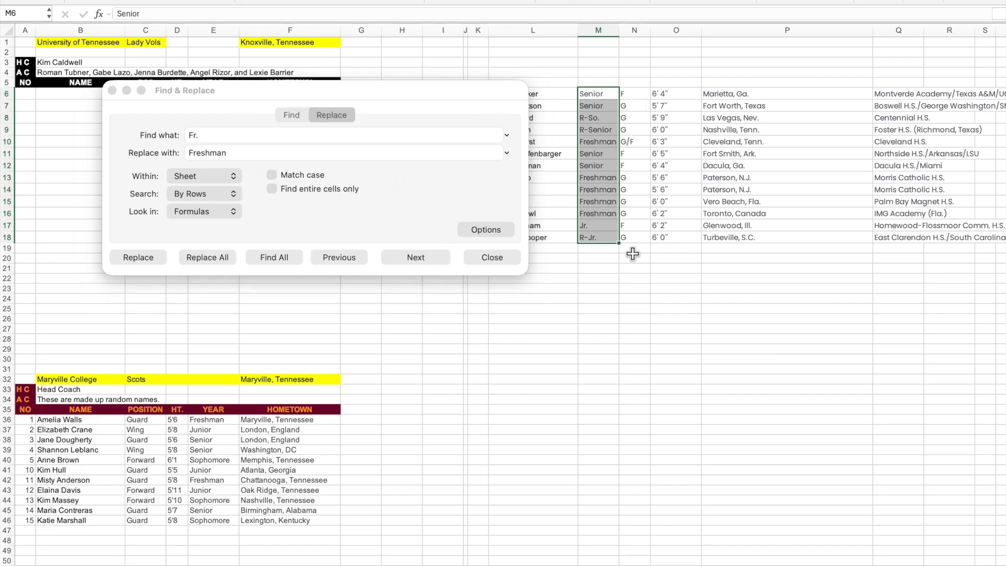
Replace every "G" with "Guard" in the pasted position column, N6:N18.
click(633, 93)
drag(633, 93, 637, 238)
click(237, 135)
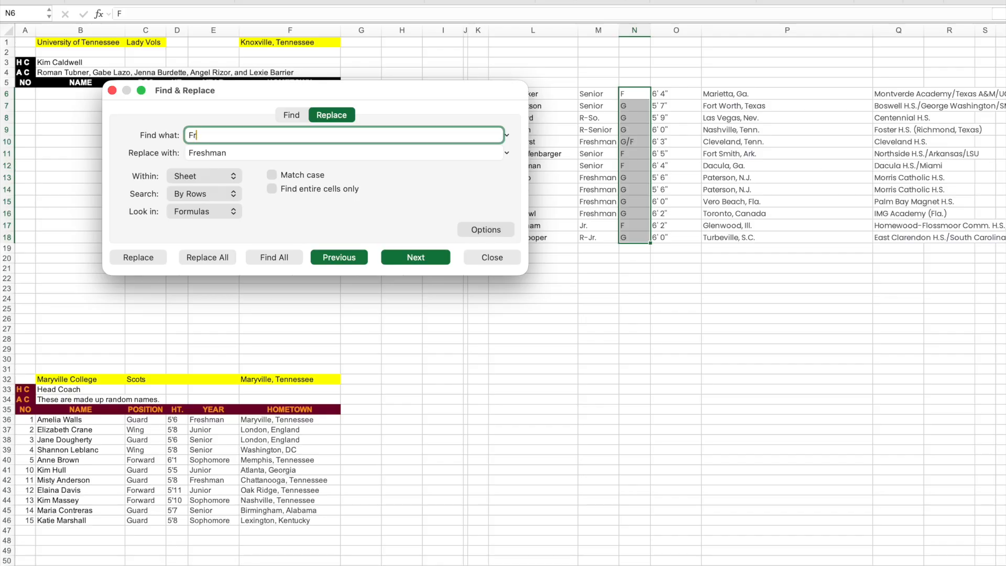
key(Tab)
text(Gu)
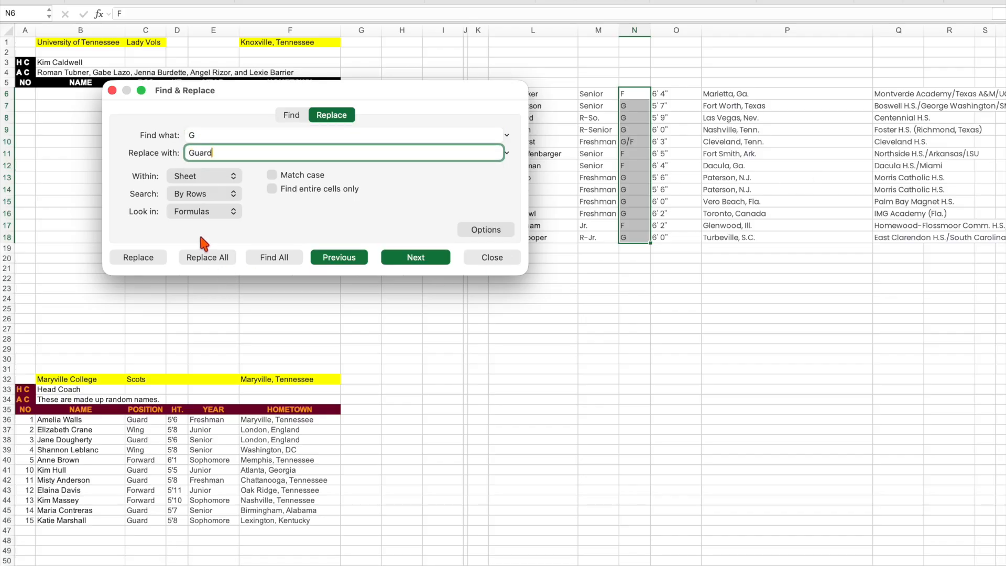
click(212, 259)
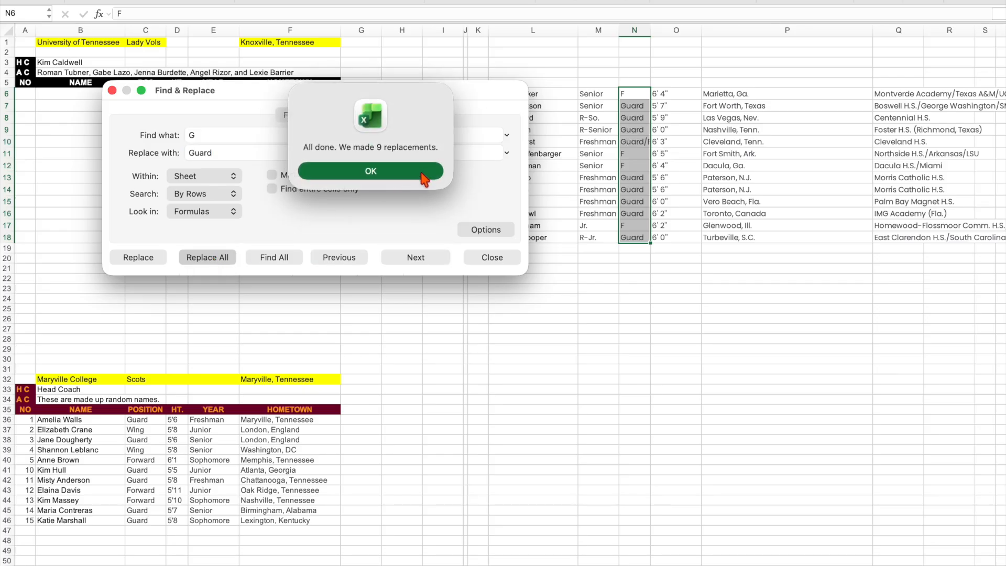
click(417, 172)
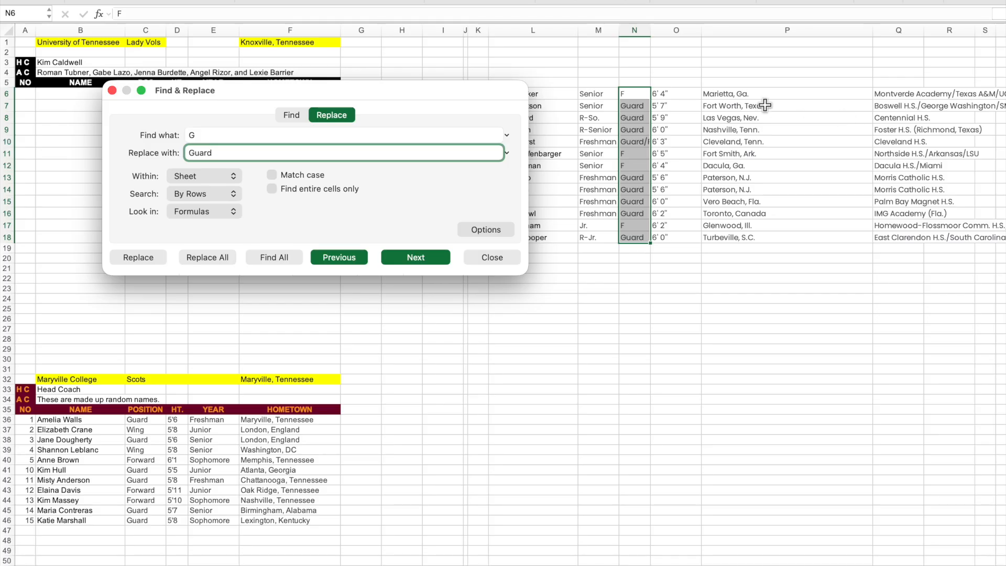
Try replacing every "Ga" with "Georgia" in the pasted hometown column, P6:P18, and undo the replacement.
click(728, 94)
drag(728, 94, 729, 238)
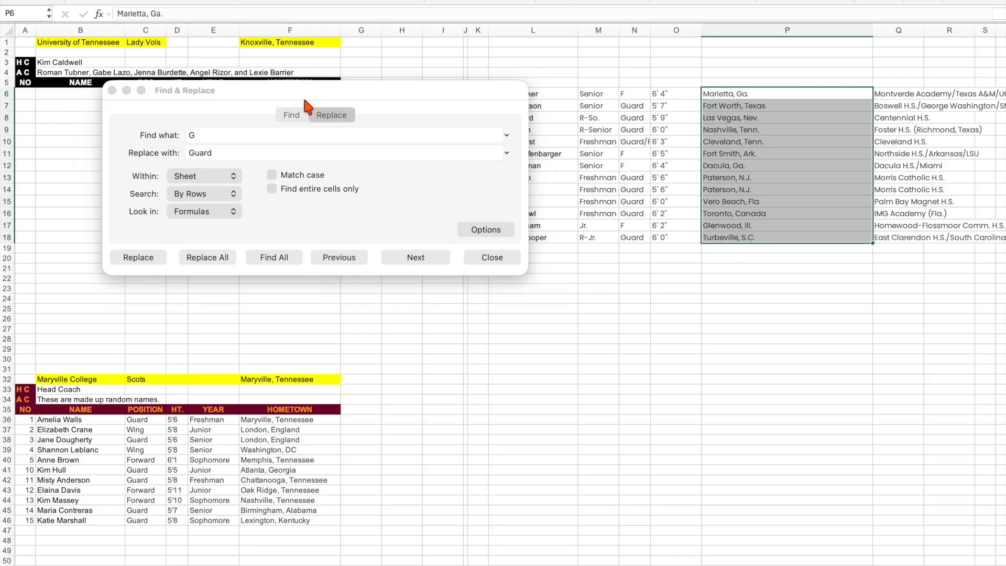
drag(381, 93, 514, 92)
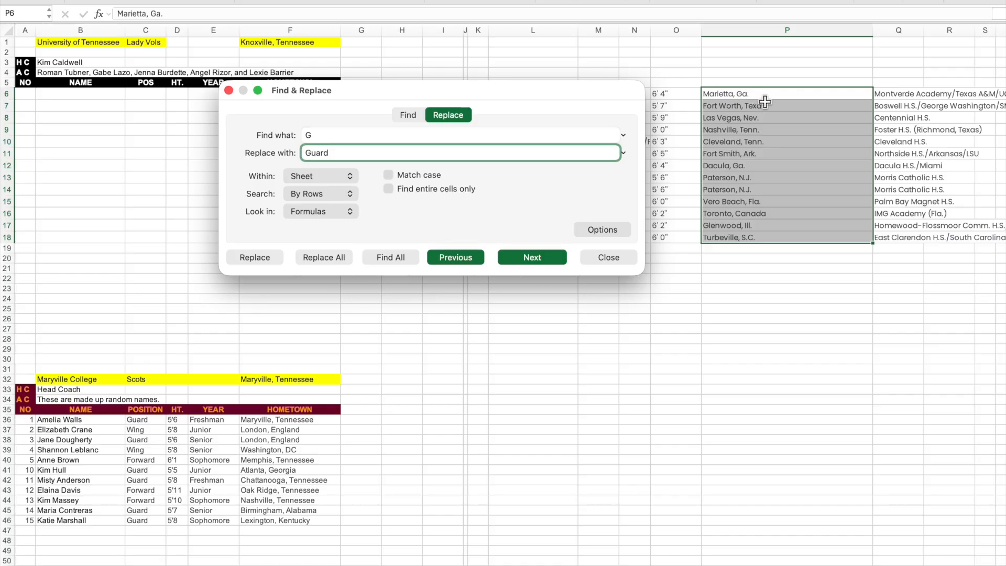
click(321, 135)
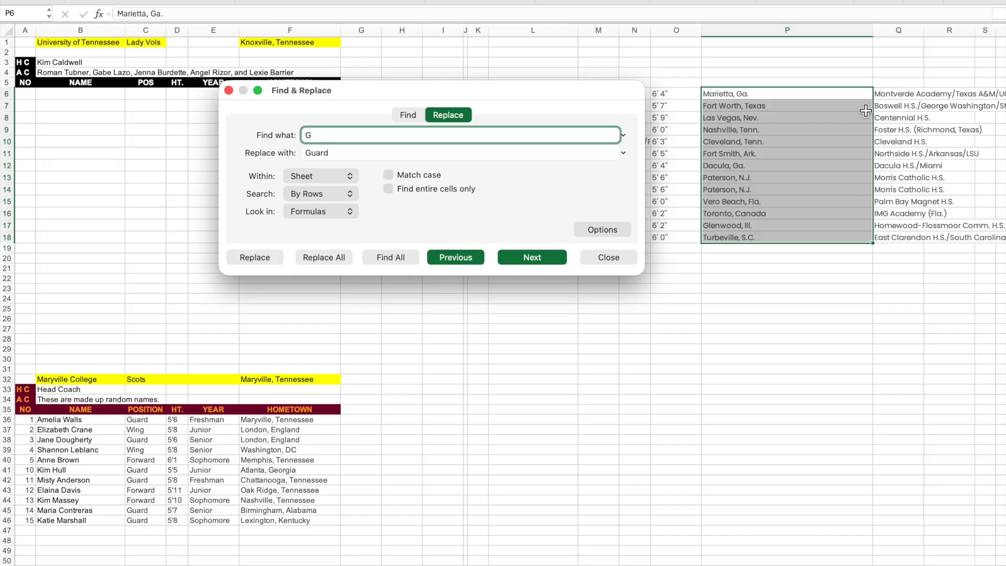
text(a)
key(Tab)
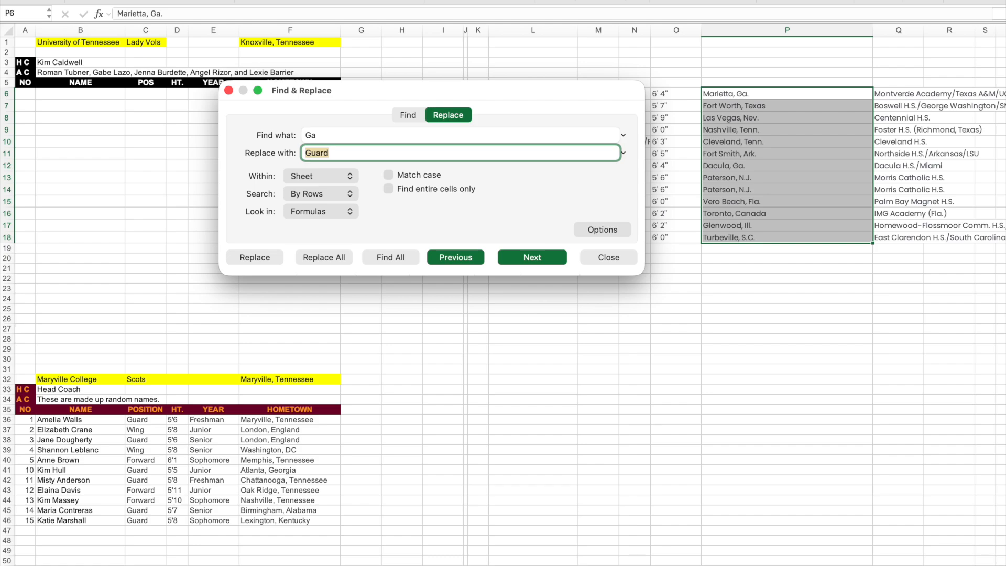
text(Georgia)
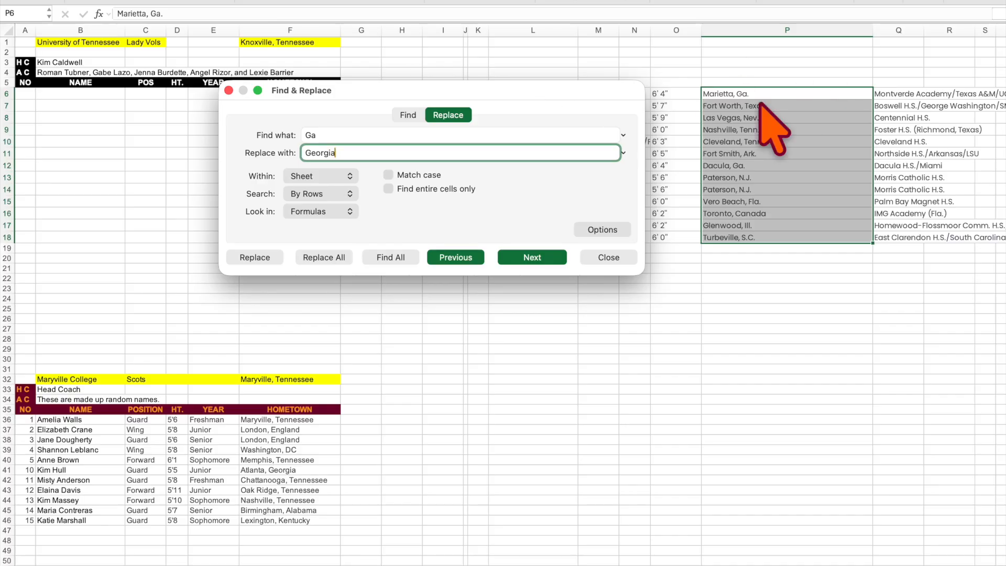
click(346, 258)
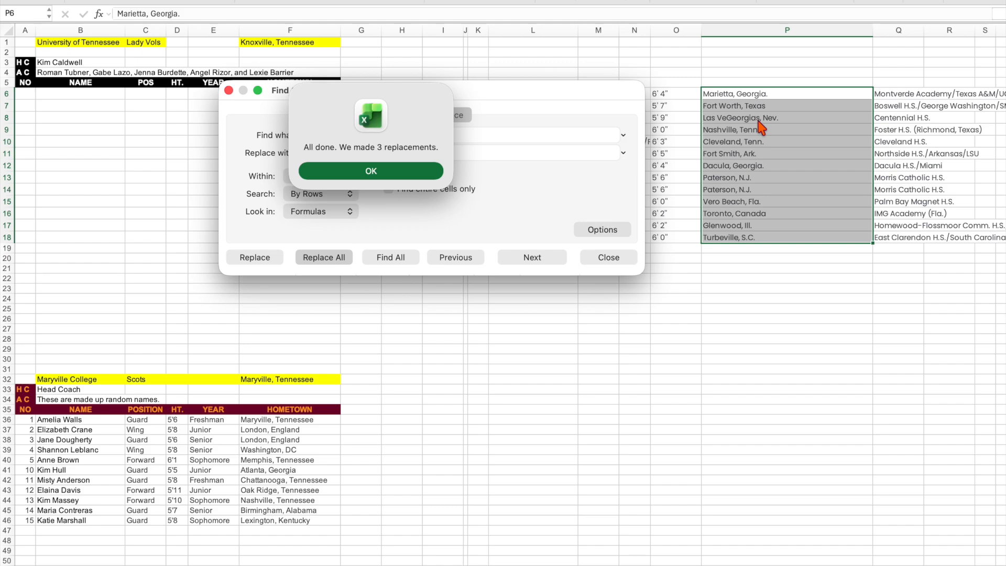
click(409, 172)
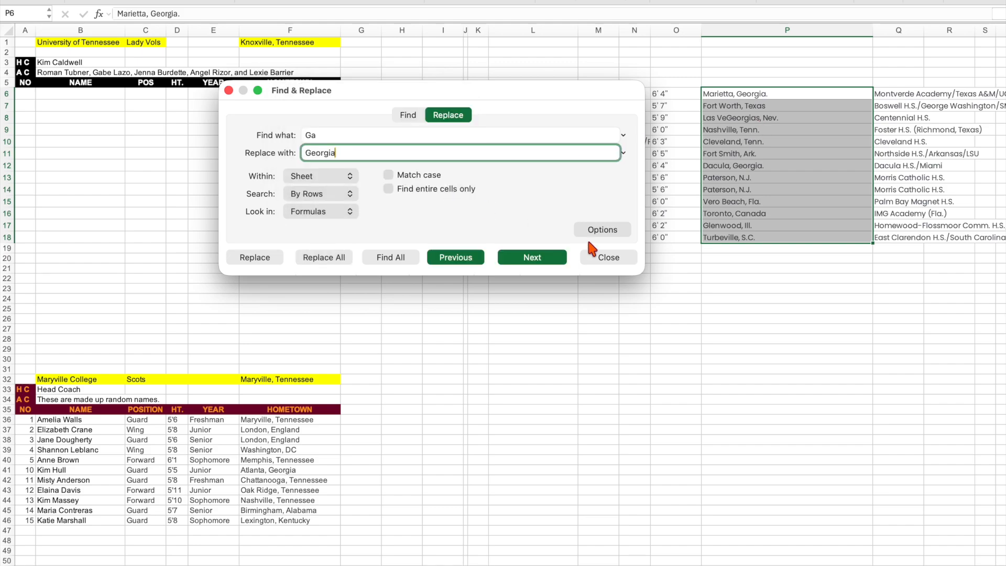
click(610, 260)
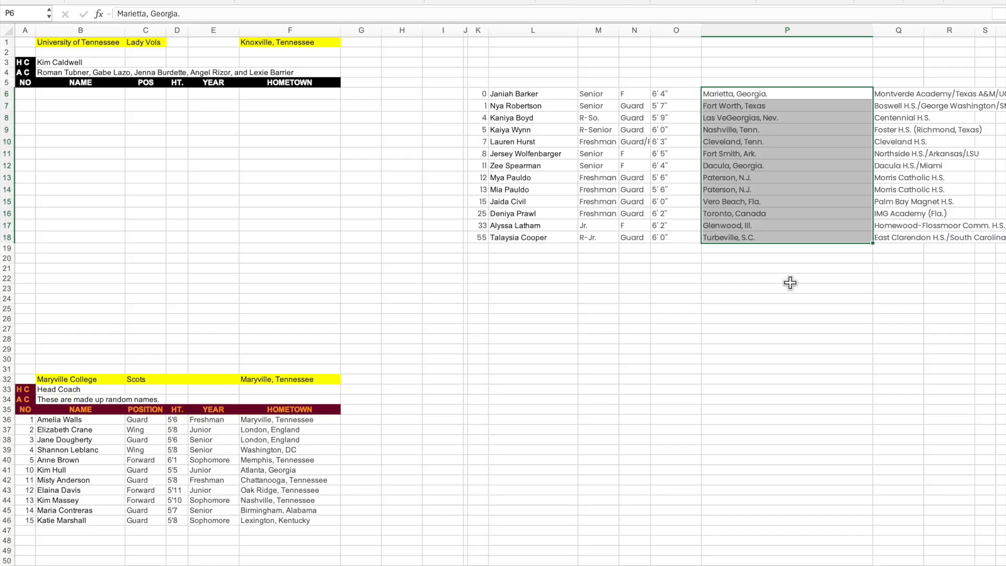
key(super+z)
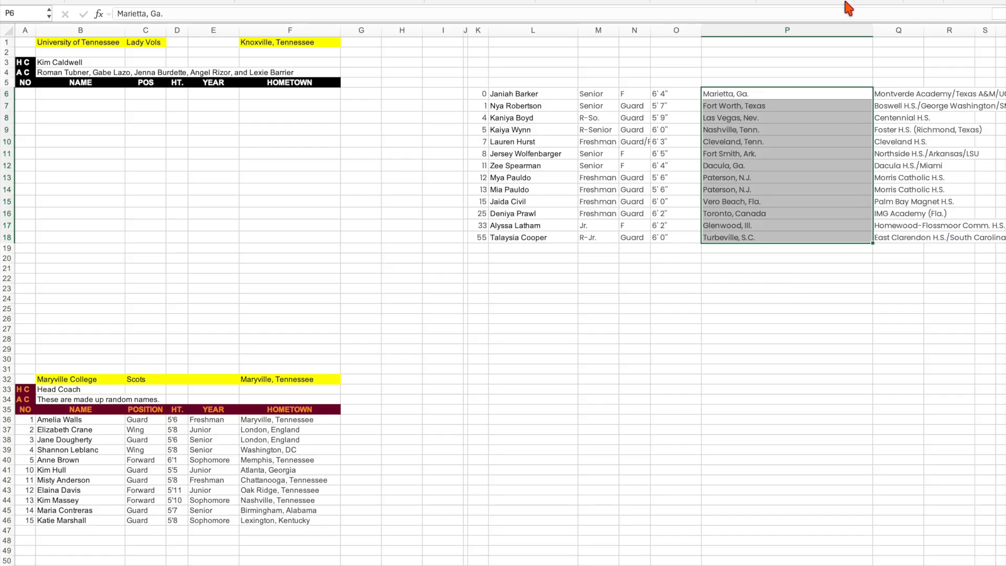
Replace every ", Ga" with ", Georgia" in the hometowns in P6:P18, and change P8 to "Las Vegas, Nevada".
click(865, 1)
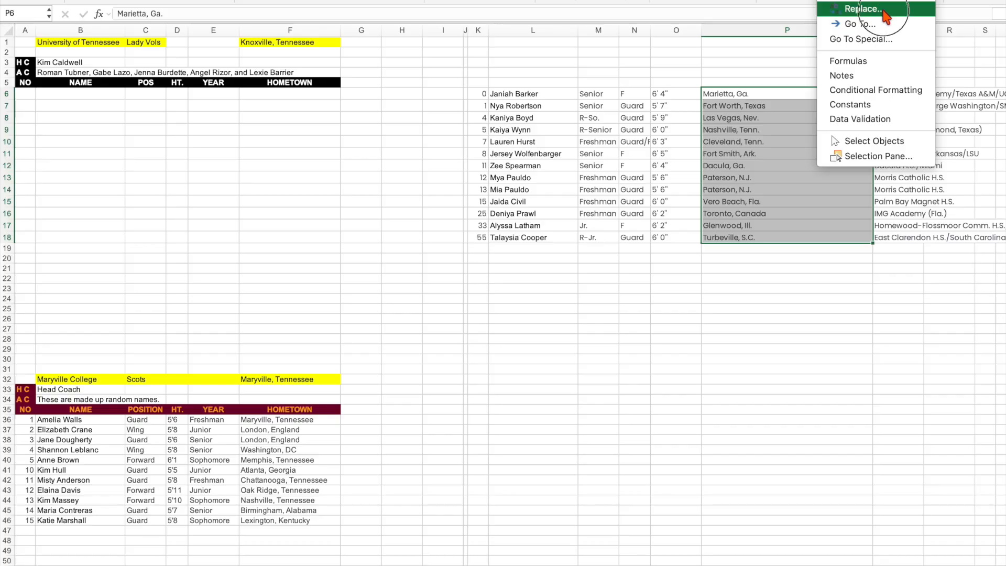
click(884, 9)
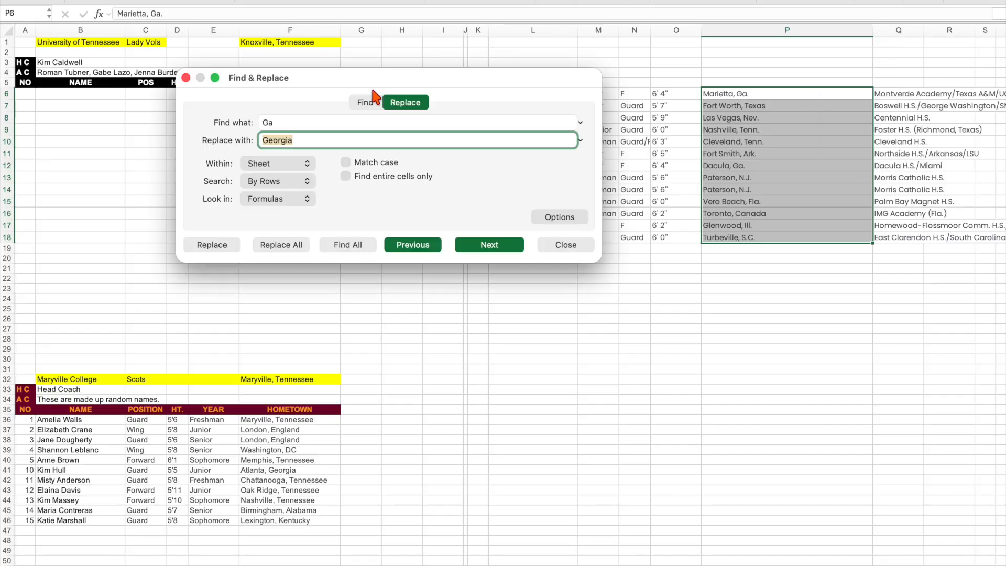
double_click(299, 122)
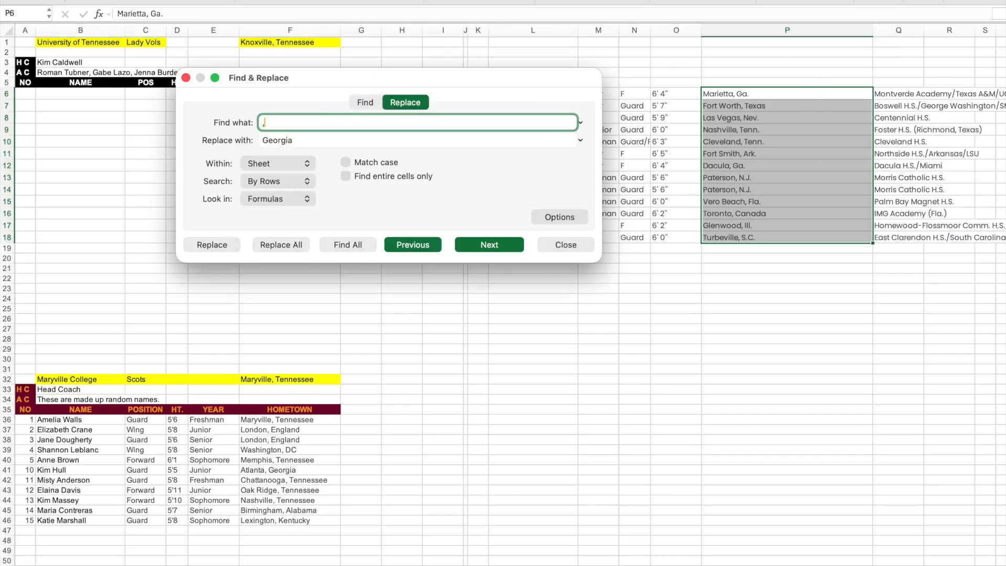
key(Tab)
text(,)
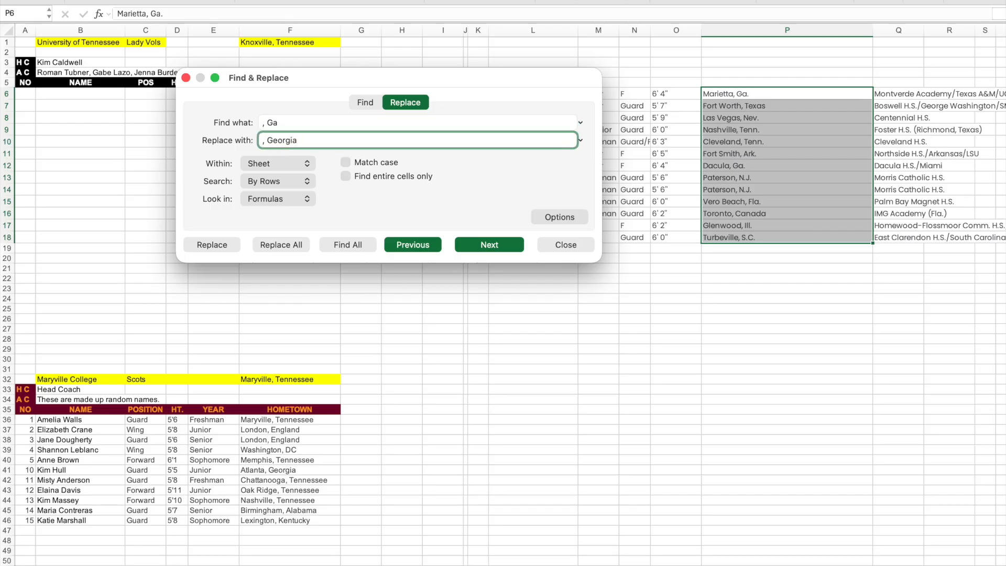
click(289, 246)
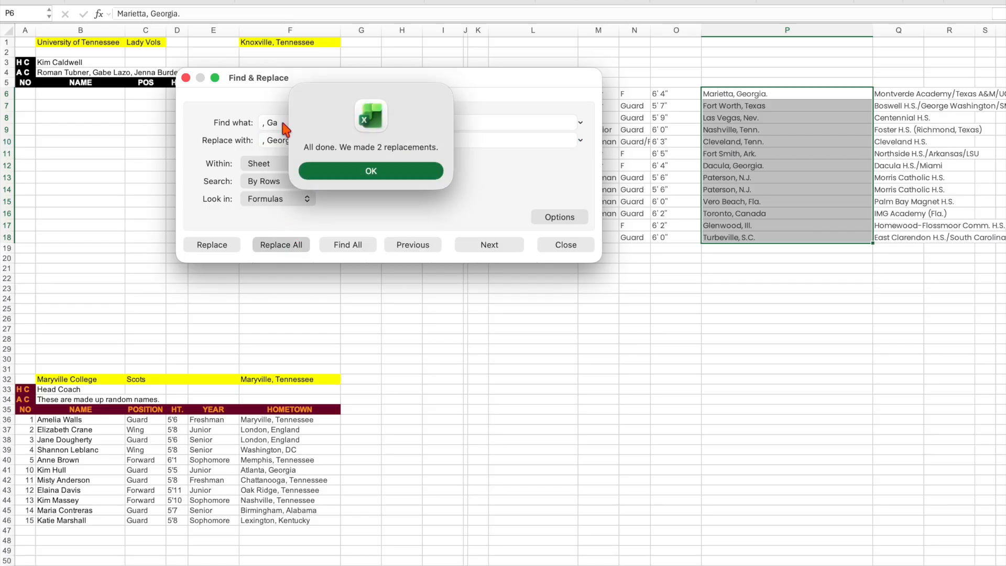
click(416, 172)
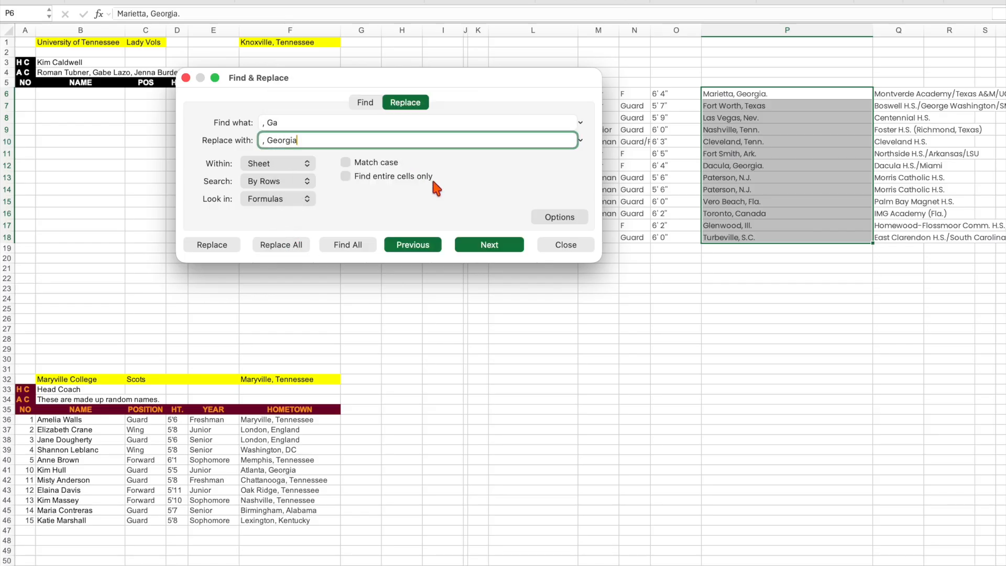
click(576, 246)
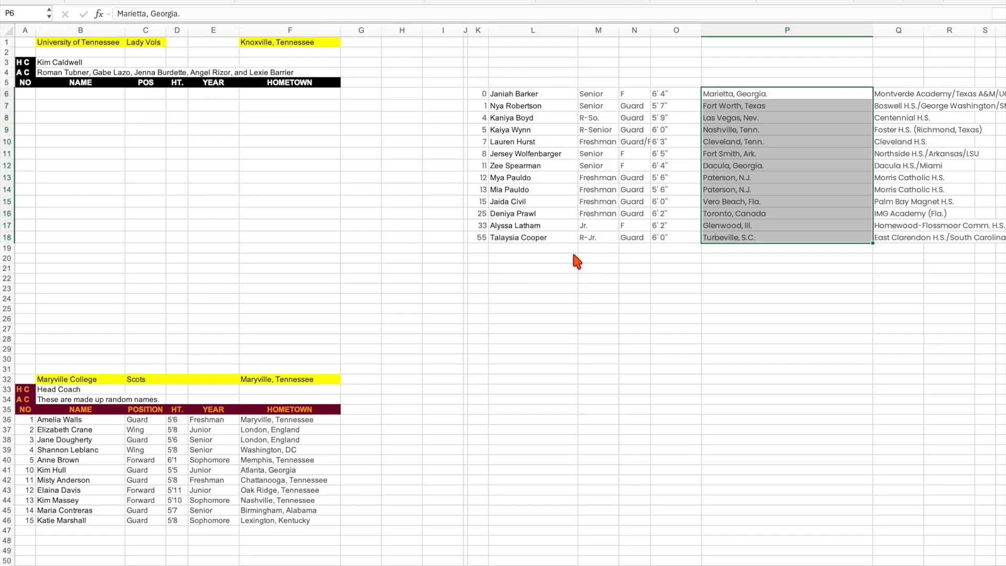
double_click(789, 117)
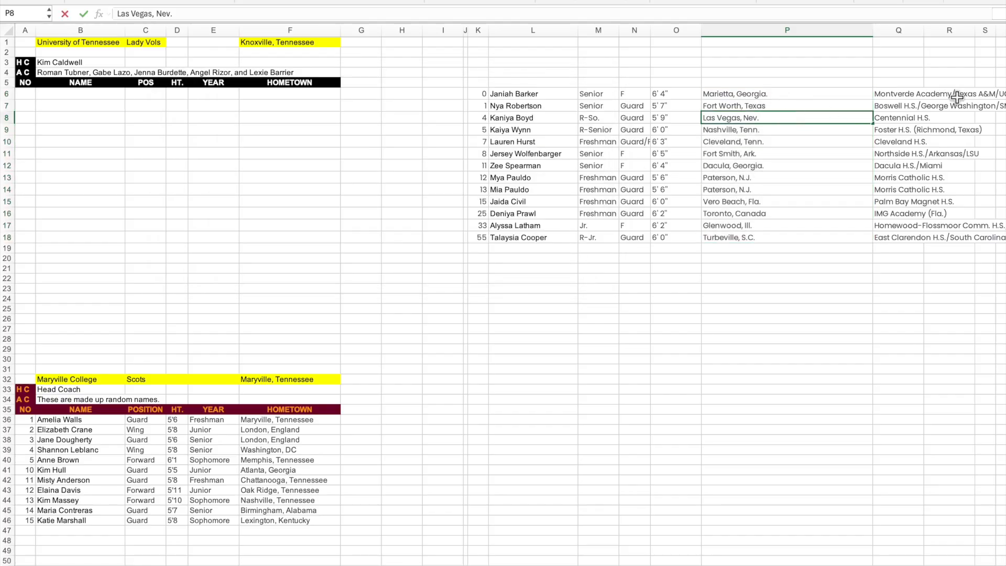
key(Return)
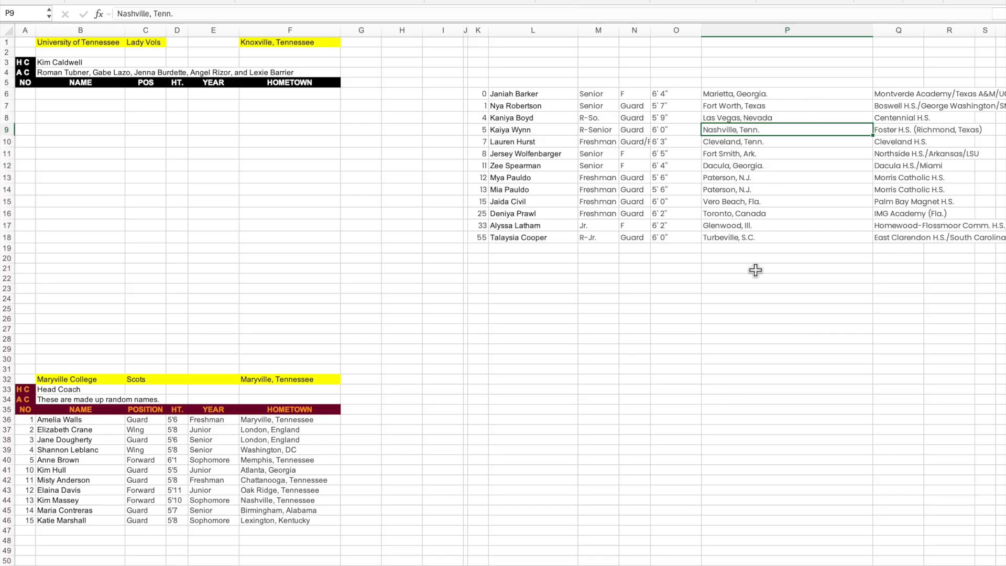
Copy the jersey numbers and player names from K6:L18 into the Tennessee roster's NO and NAME columns, starting at A6.
click(486, 94)
drag(486, 93, 555, 216)
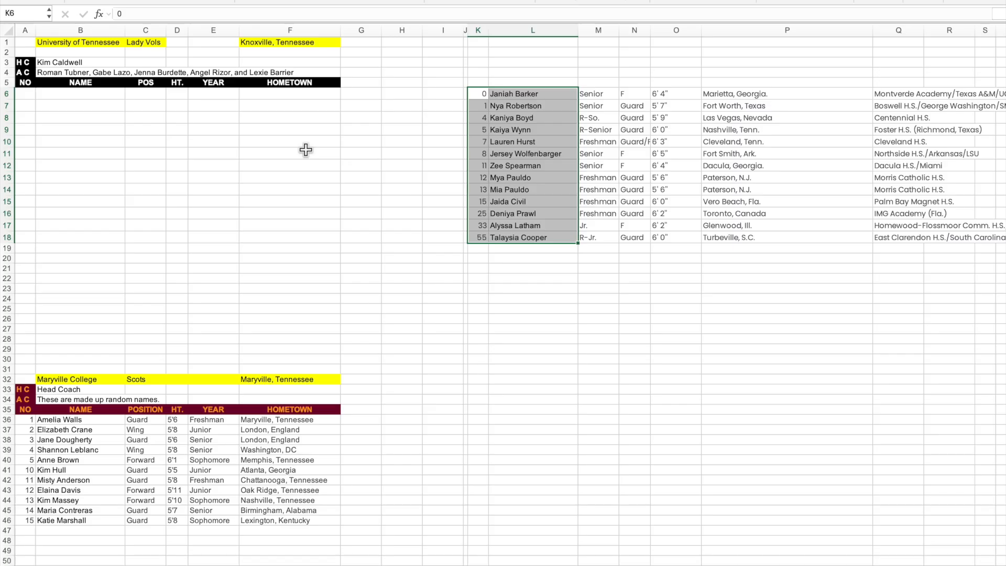
key(super+c)
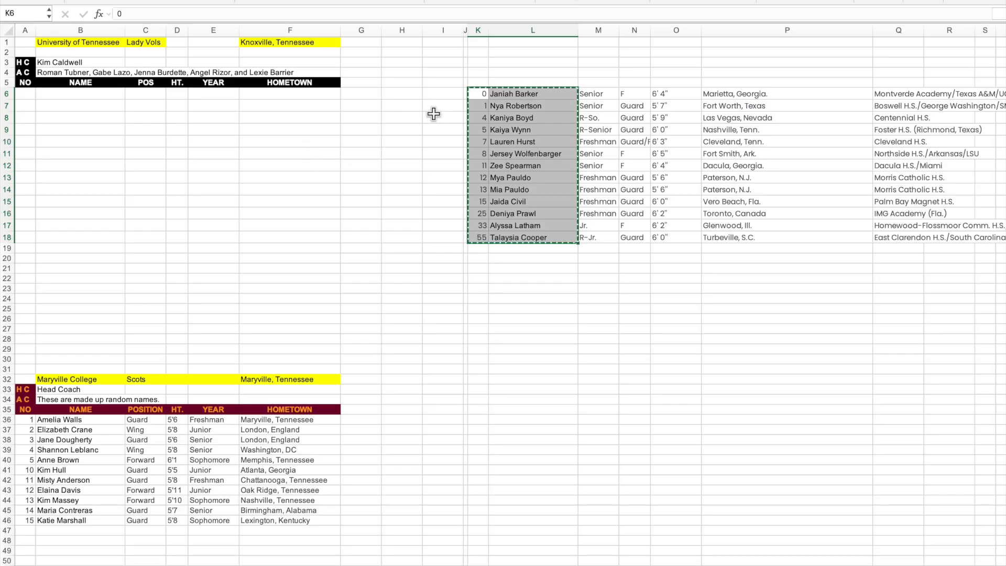
click(29, 97)
key(super+v)
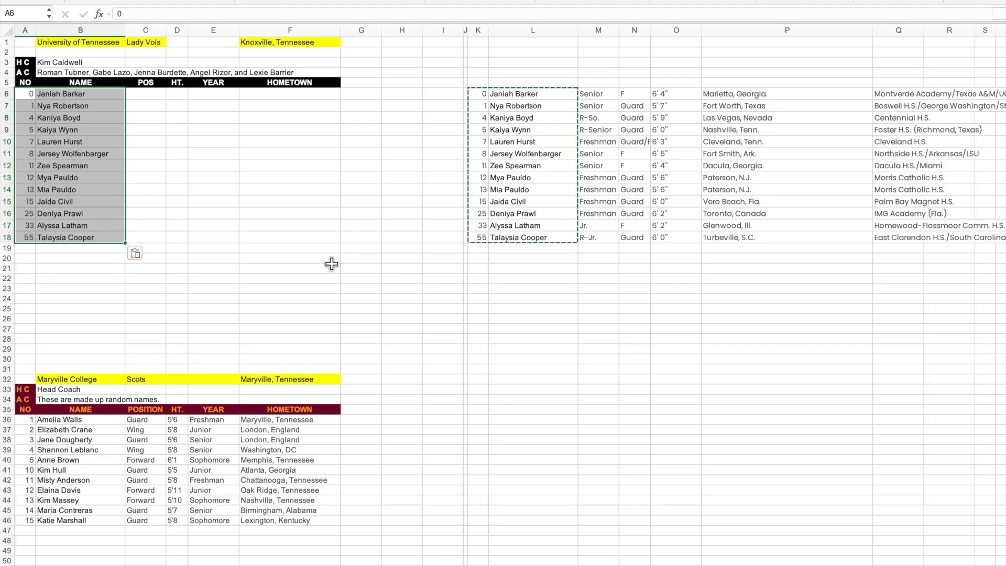
Copy the positions from N6:N18 into the Tennessee roster's POS column, starting at C6.
click(624, 348)
drag(634, 92, 637, 239)
key(super+c)
click(145, 97)
key(super+v)
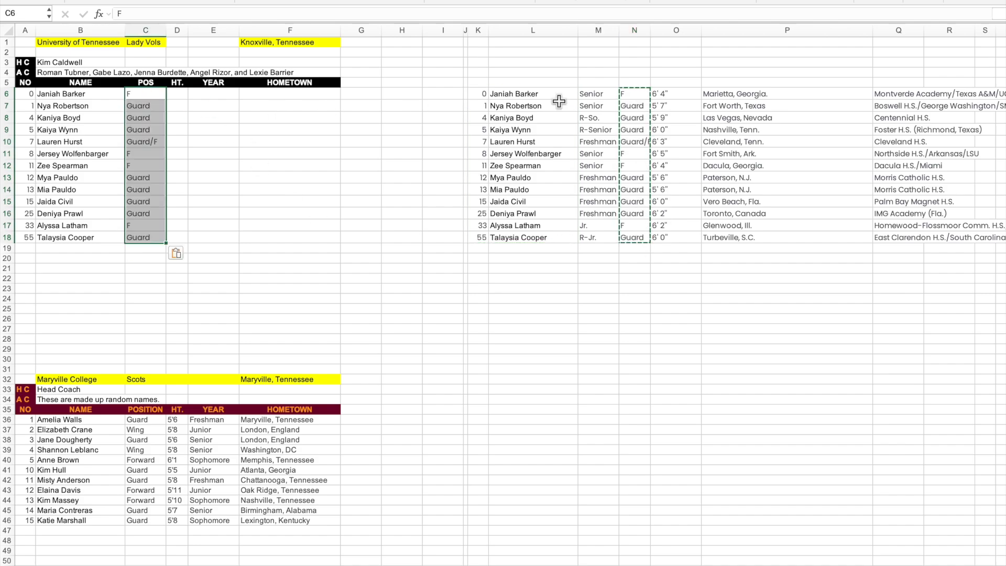
Copy the heights from O6:O18 into the Tennessee roster's HT. column, starting at D6.
click(673, 100)
drag(673, 99, 677, 238)
key(super+c)
click(176, 94)
key(super+v)
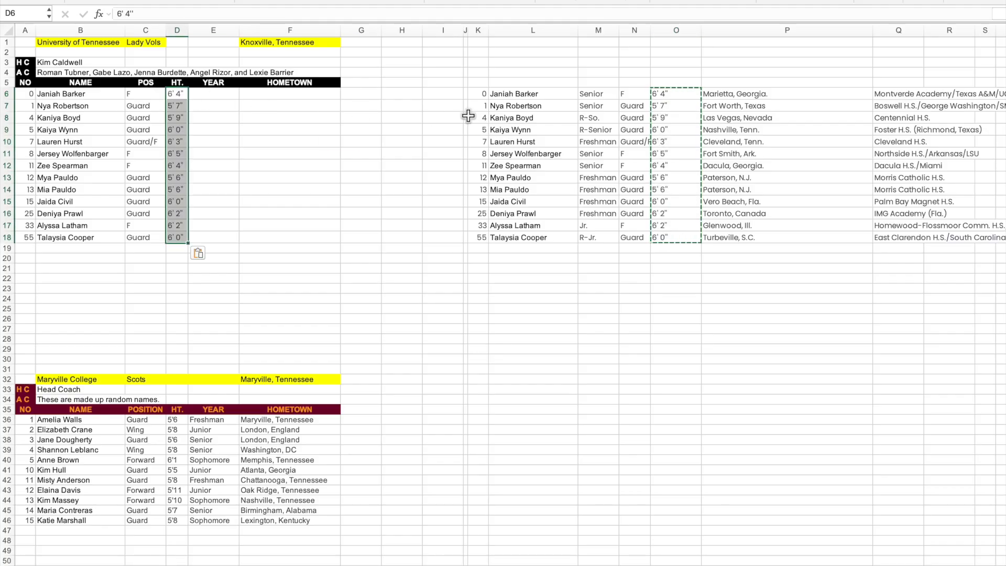
Copy the class years from M6:M18 into the Tennessee roster's YEAR column, starting at E6.
drag(599, 98, 597, 239)
key(super+c)
click(209, 94)
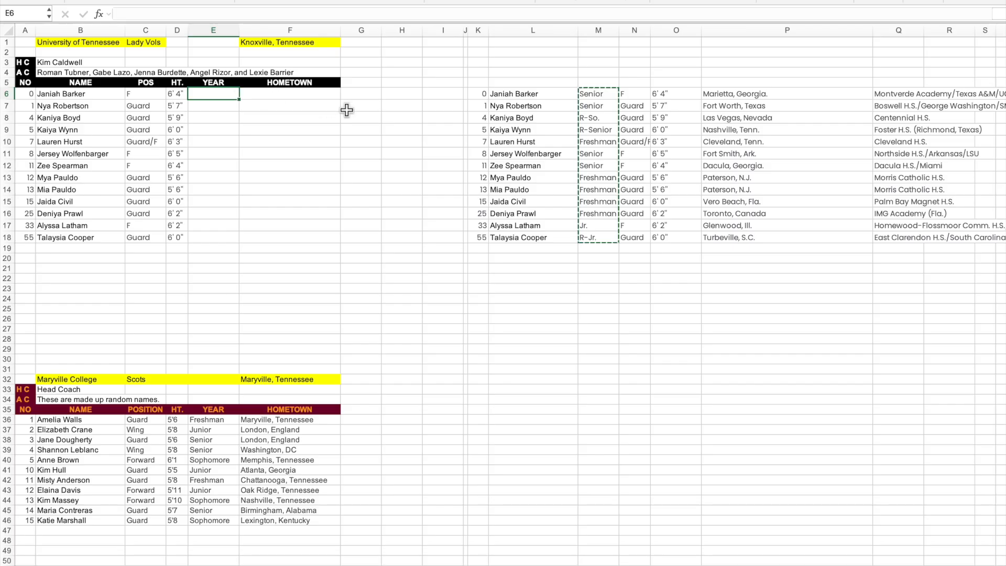
key(super+v)
Copy the hometowns from P6:P18 into the Tennessee roster's HOMETOWN column, starting at F6.
drag(748, 94, 761, 238)
key(super+c)
click(254, 101)
key(super+v)
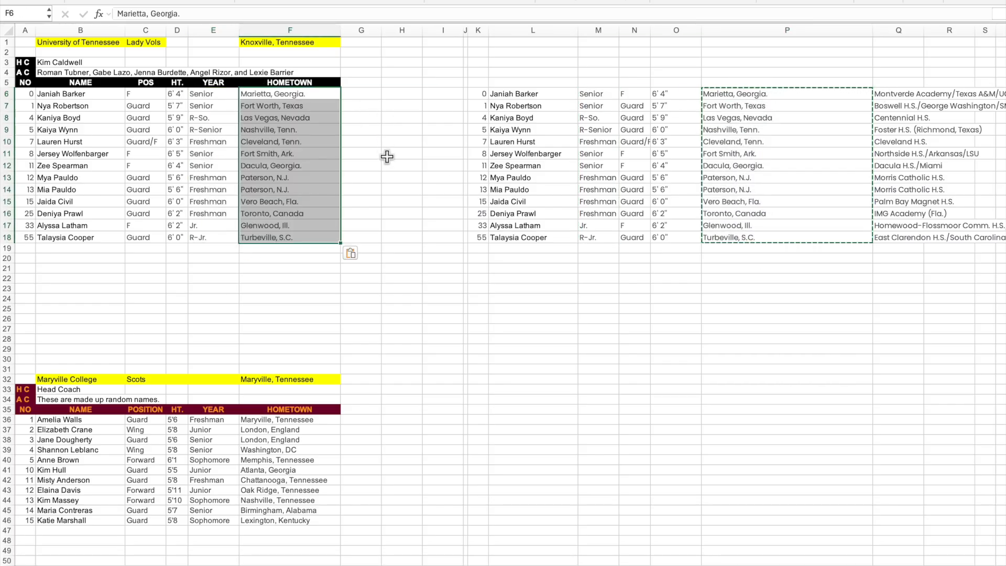
click(426, 190)
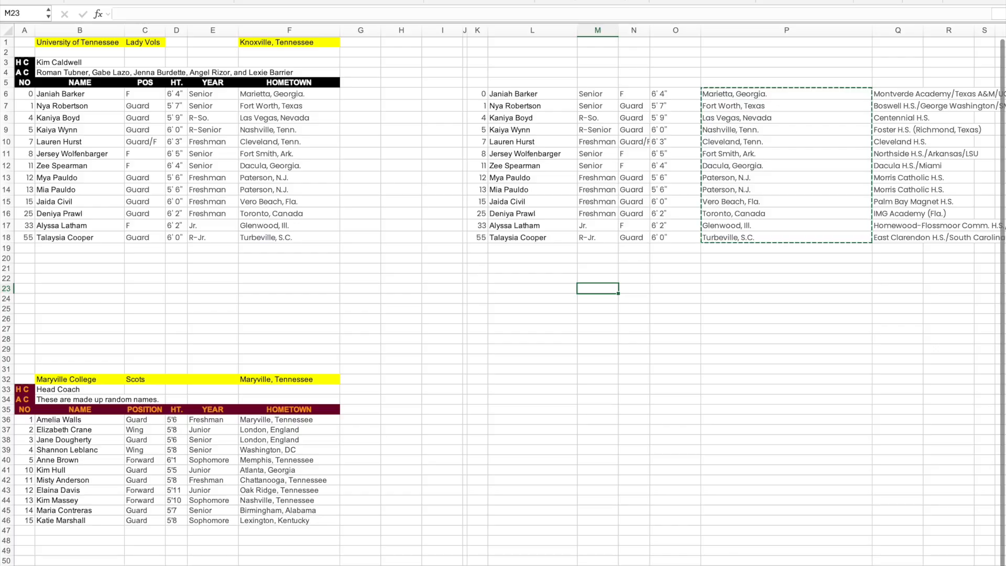
Compare the Tennessee player list on the scoring sheet with the roster sheet, and return to the scoring sheet.
key(ctrl+Page_Up)
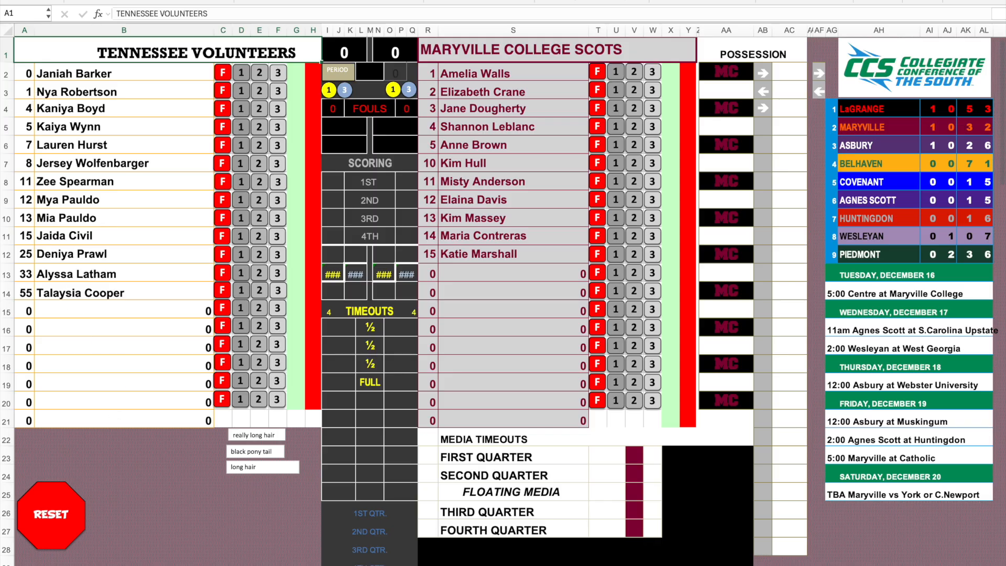
key(ctrl+Page_Down)
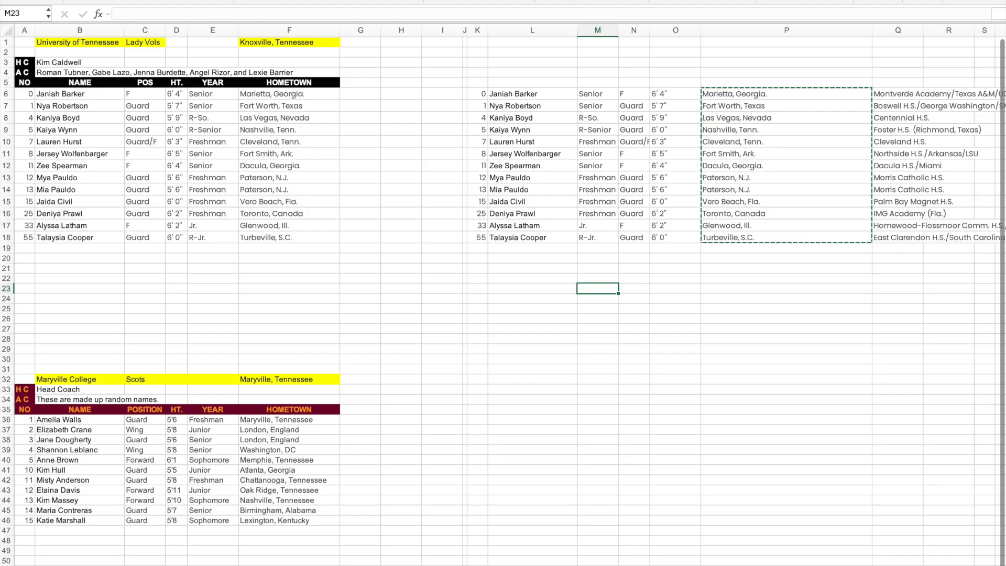
key(ctrl+Page_Up)
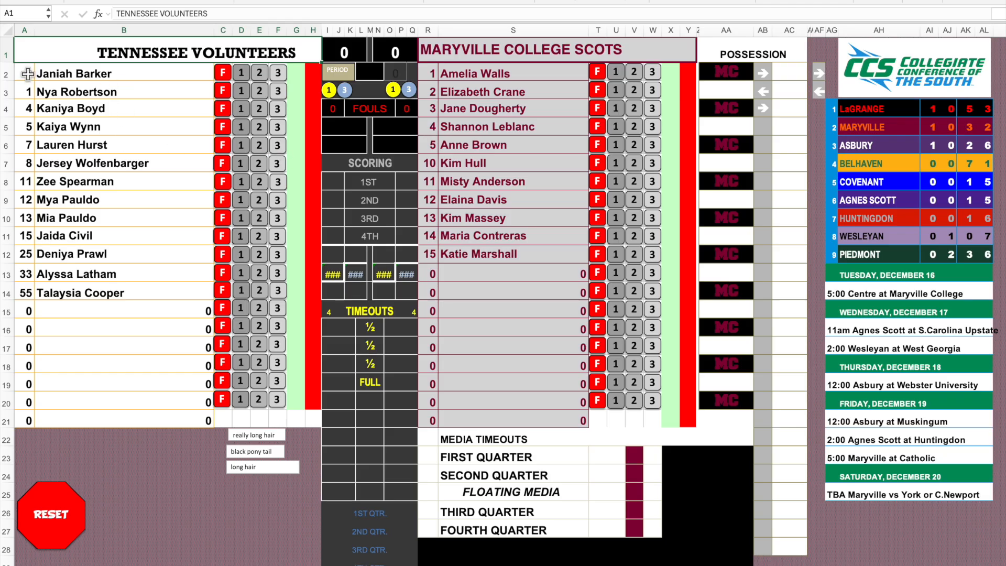
Fill the Tennessee player list, A2:B21, on the scoring sheet with light orange and make its text white.
drag(27, 74, 173, 421)
click(193, 0)
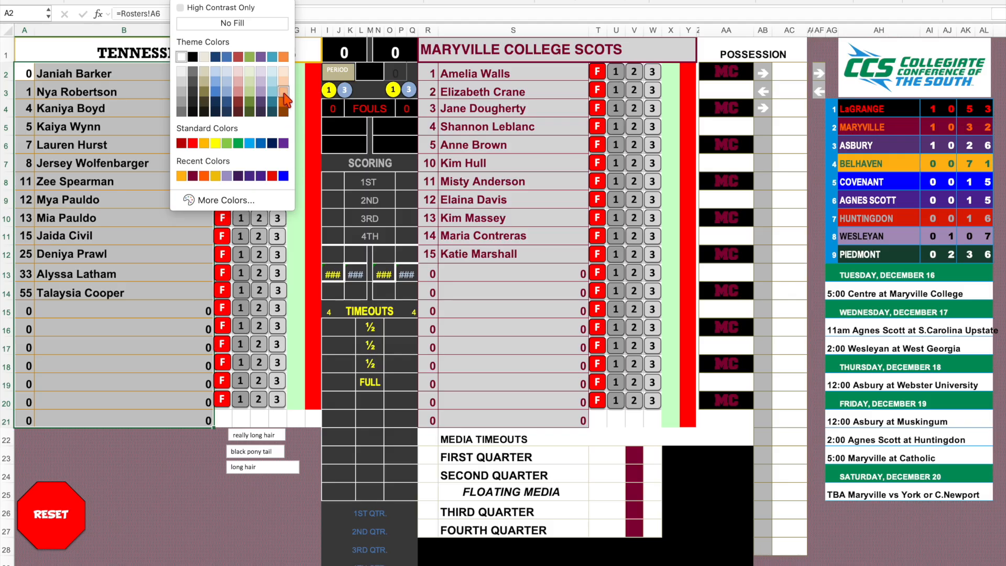
click(284, 92)
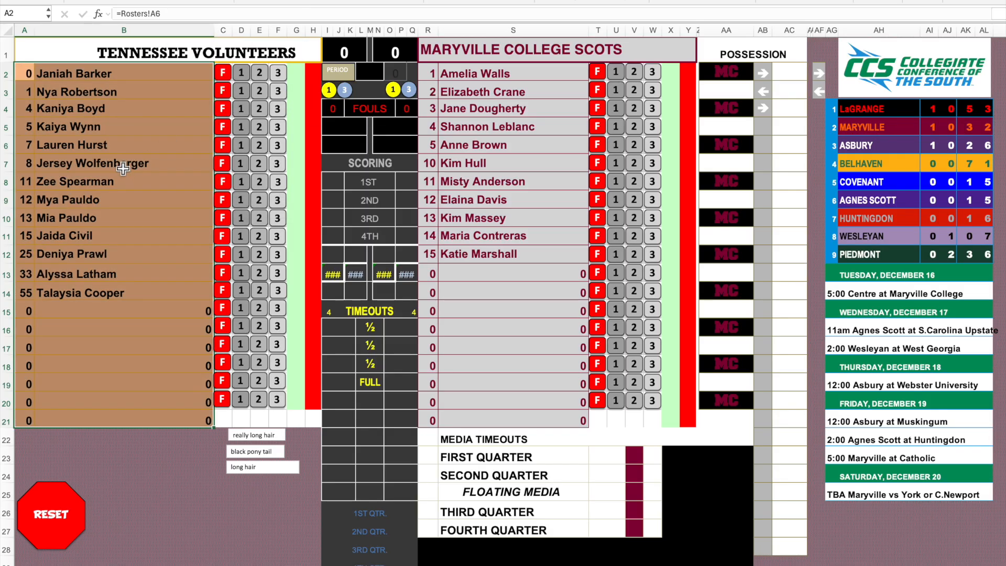
click(215, 1)
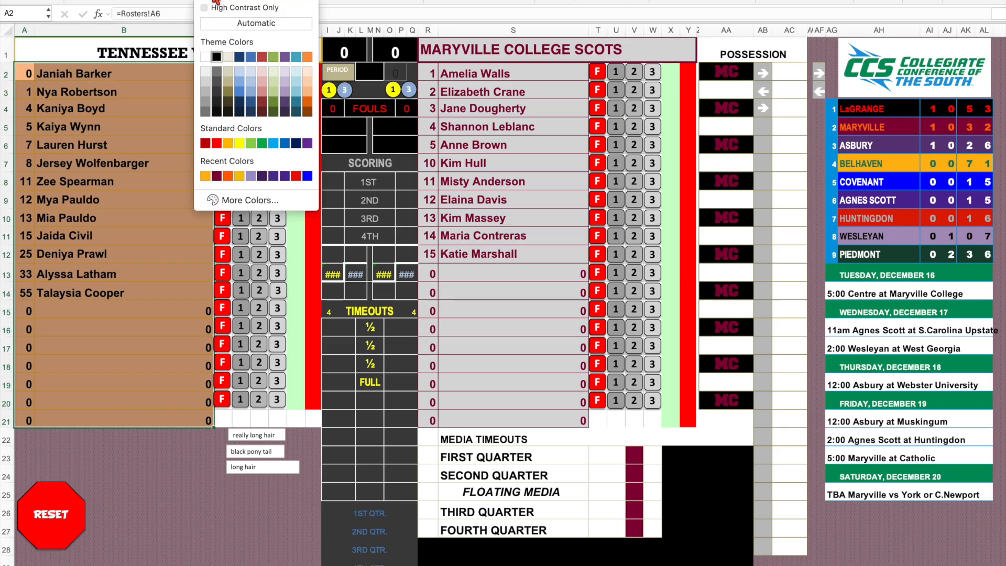
click(205, 56)
click(104, 198)
Give the TENNESSEE VOLUNTEERS heading in A1 the same light orange fill and white text.
click(51, 41)
click(181, 2)
click(207, 1)
click(131, 199)
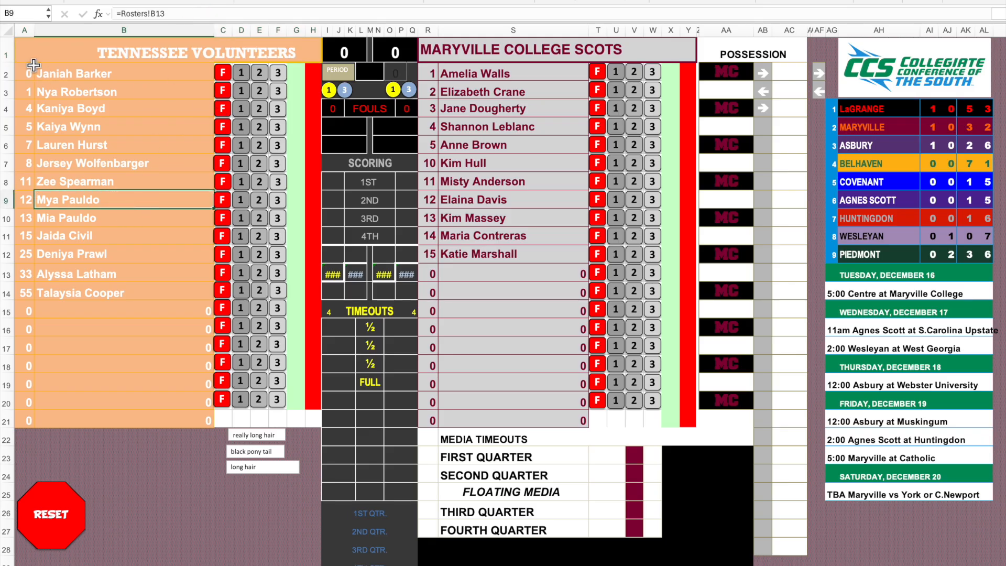
Apply white outline and inside borders to the Tennessee player list, A2:B21.
drag(26, 73, 144, 420)
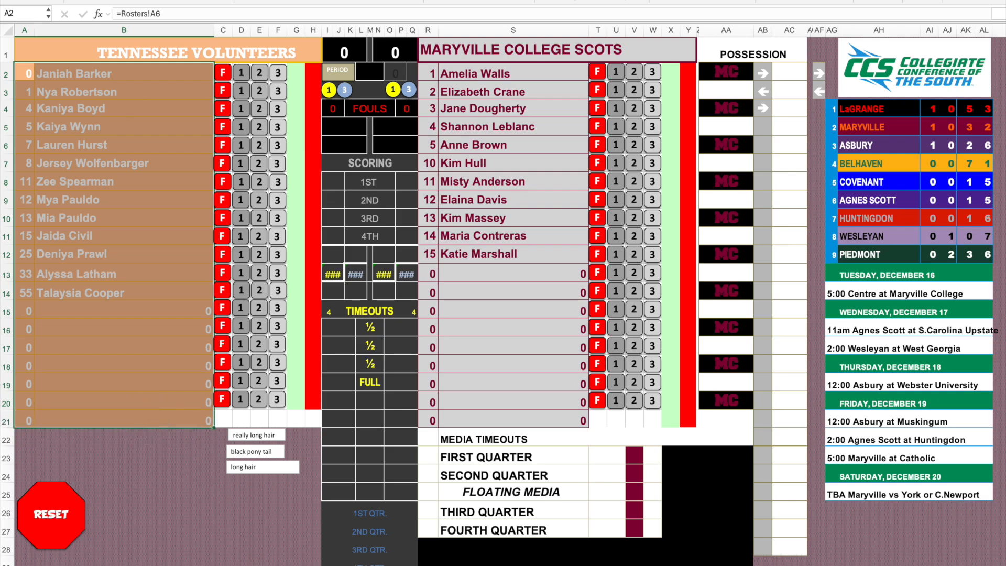
click(158, 1)
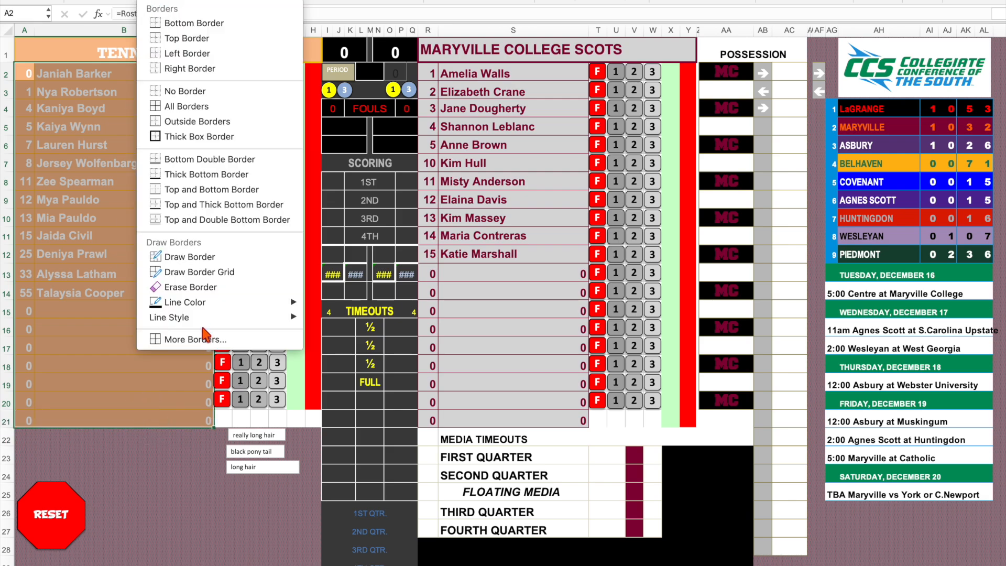
click(191, 341)
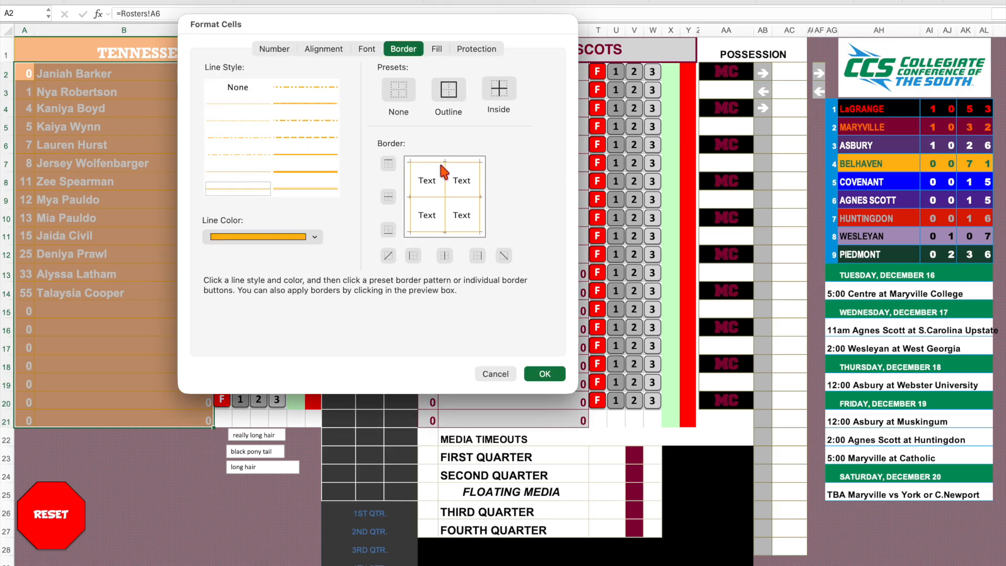
click(295, 243)
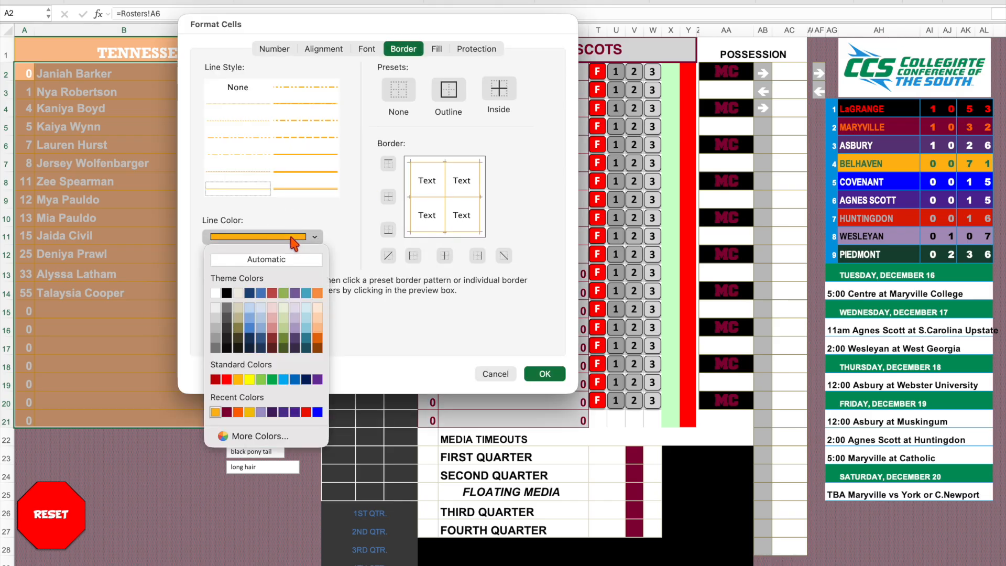
click(216, 293)
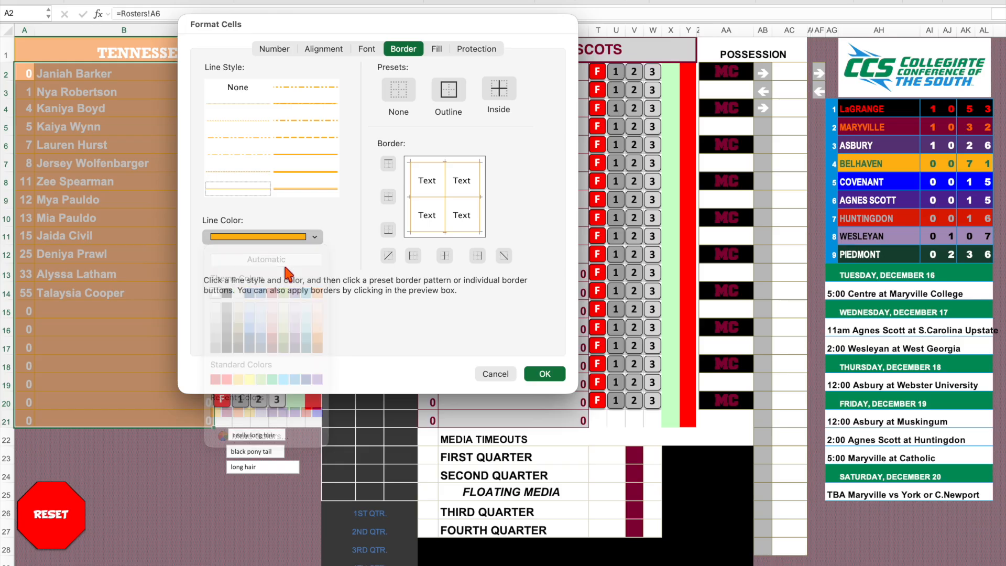
click(449, 90)
click(499, 92)
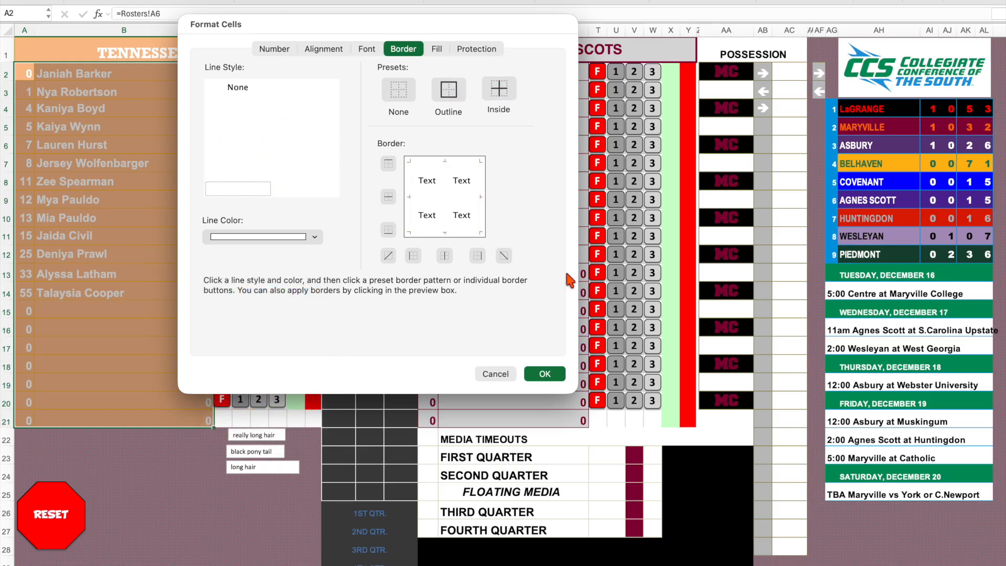
click(545, 374)
click(64, 238)
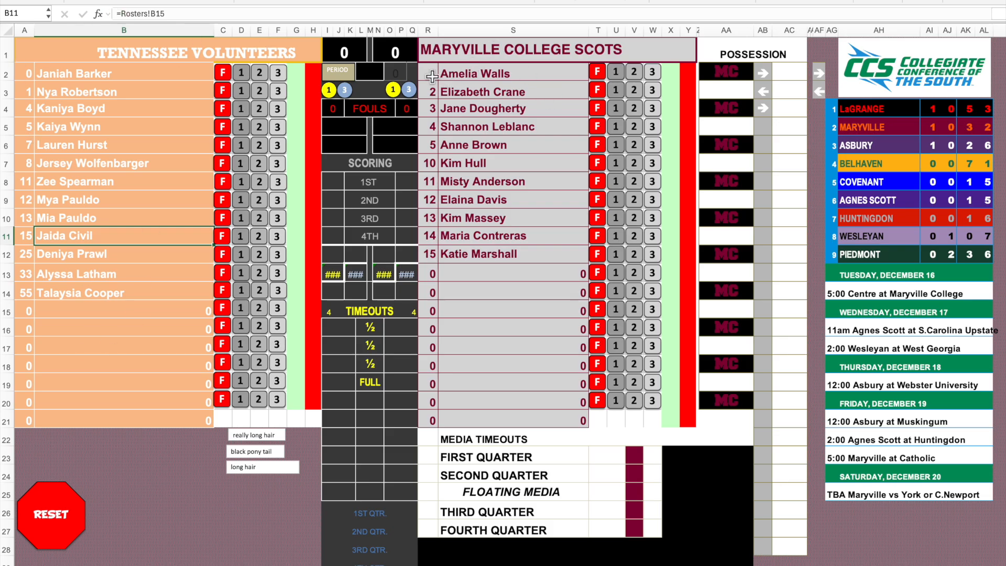
Fill the Maryville player list, R2:S21, with the Maryville-Garnet color and make its text white.
drag(428, 73, 554, 420)
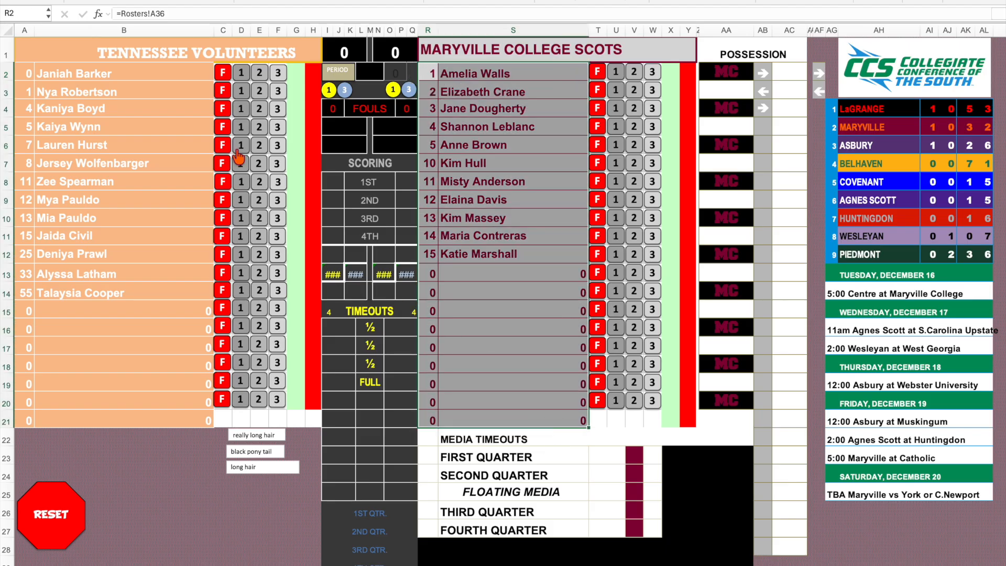
click(196, 2)
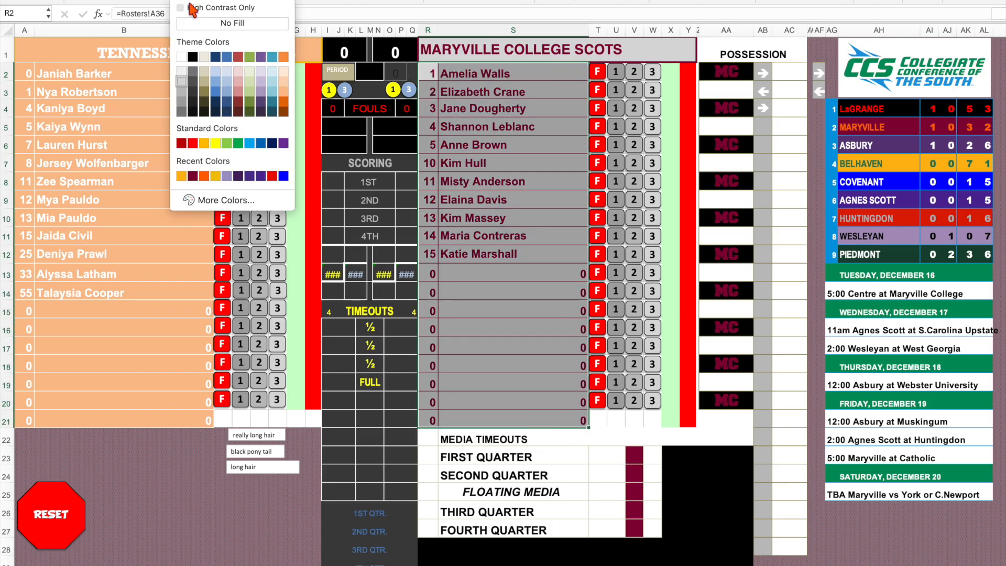
click(220, 203)
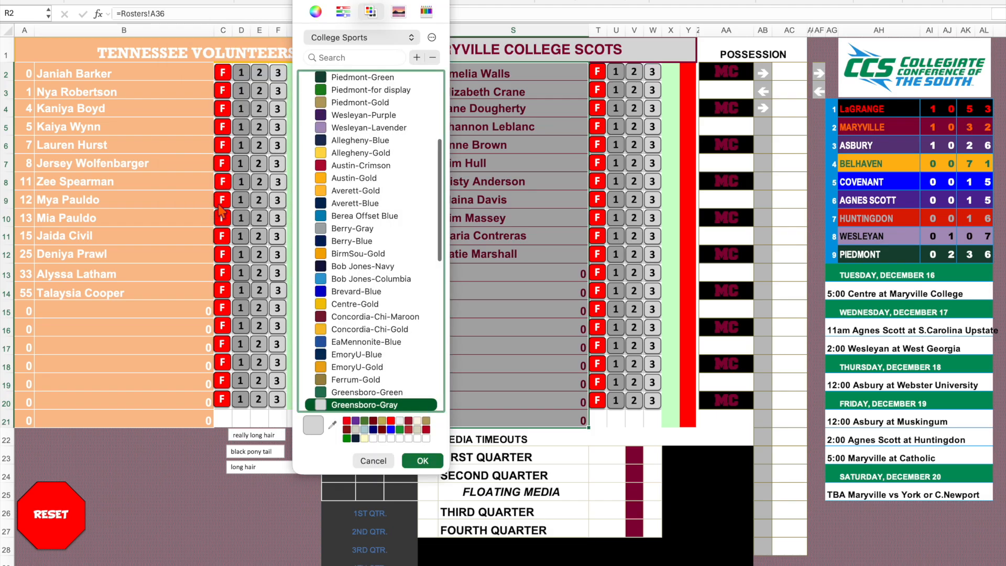
scroll(414, 123, up, 5)
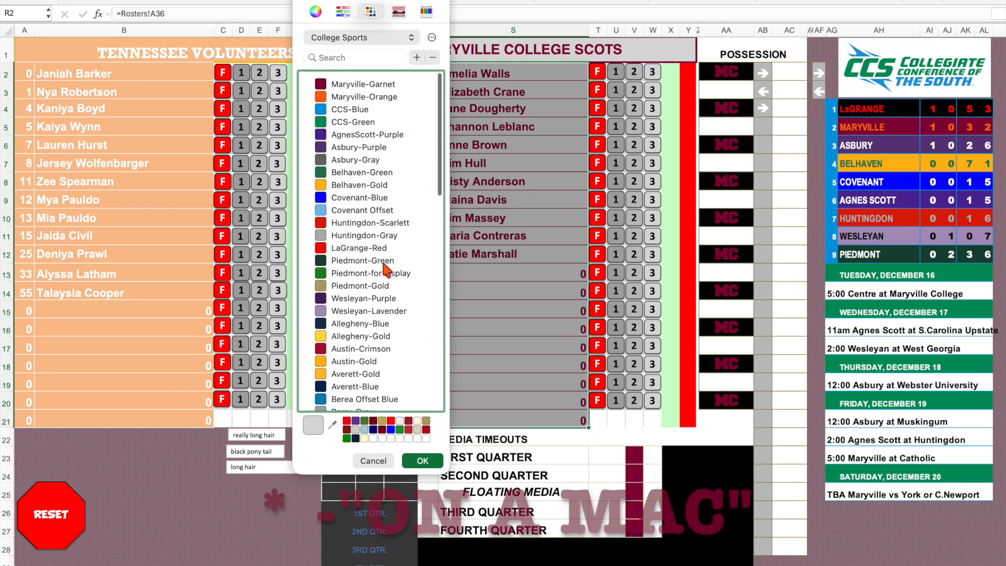
scroll(392, 293, down, 15)
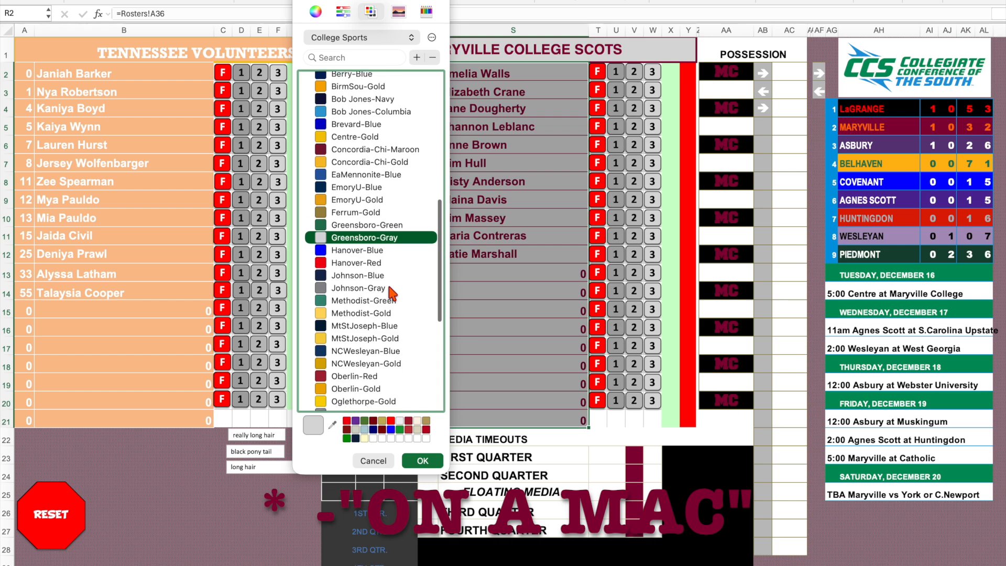
scroll(390, 293, down, 3)
scroll(390, 293, up, 15)
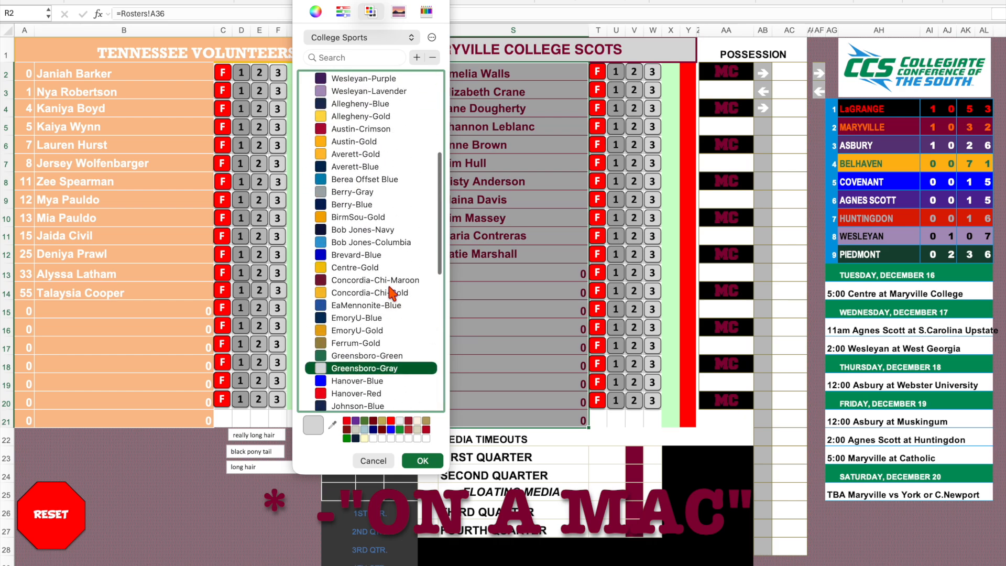
click(354, 84)
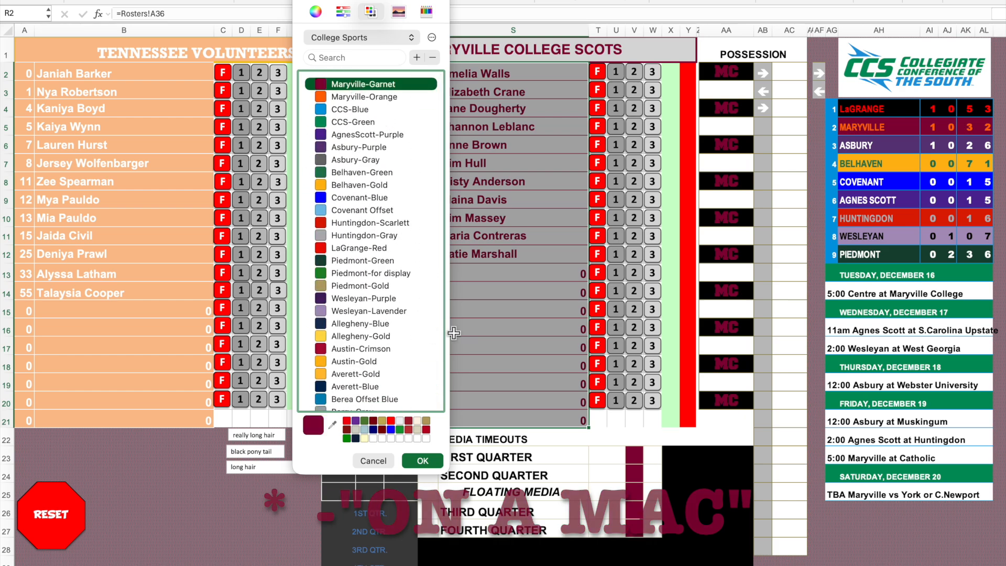
click(422, 461)
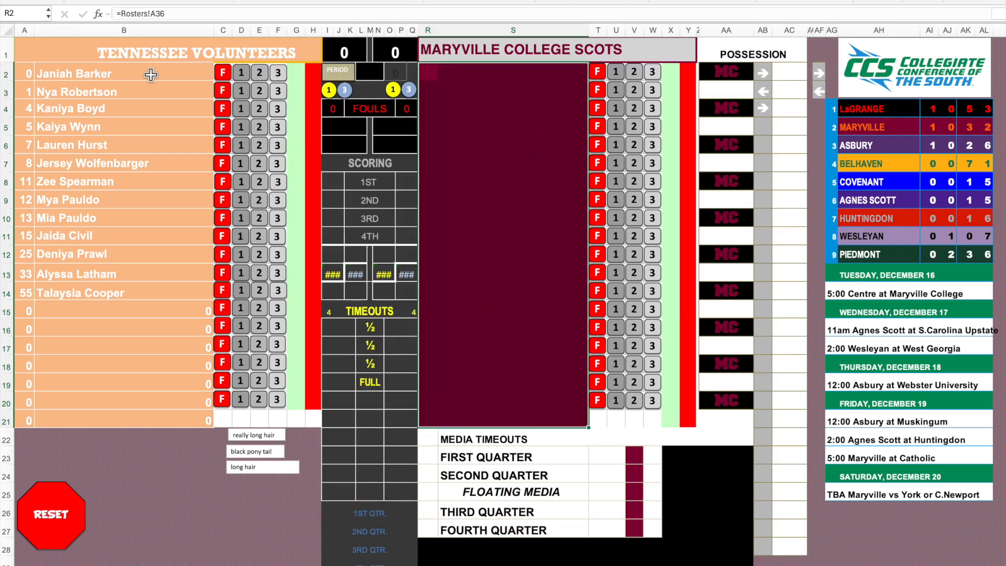
click(197, 0)
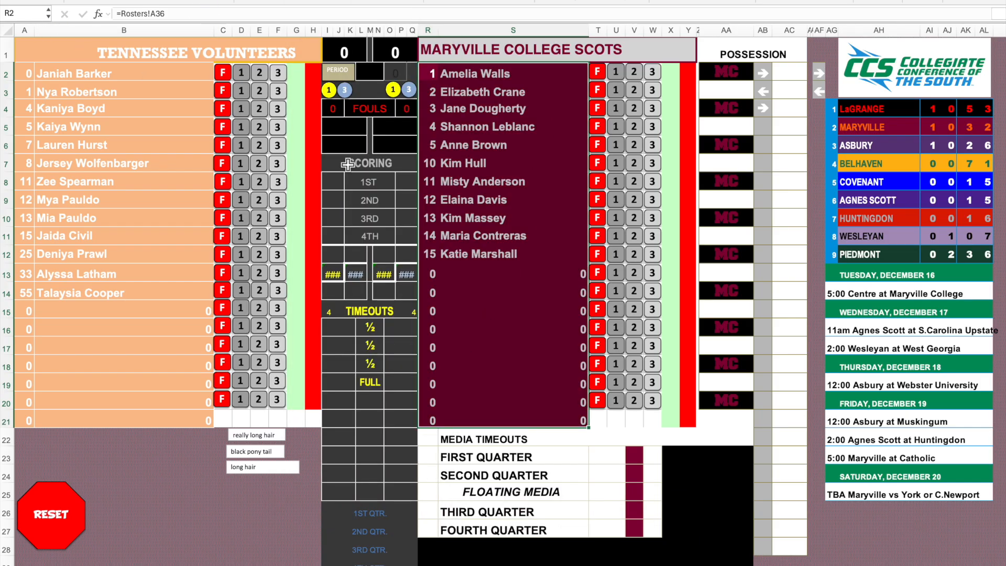
Apply outline and inside borders in the Maryville-Orange color to the Maryville player list, R2:S21.
click(160, 2)
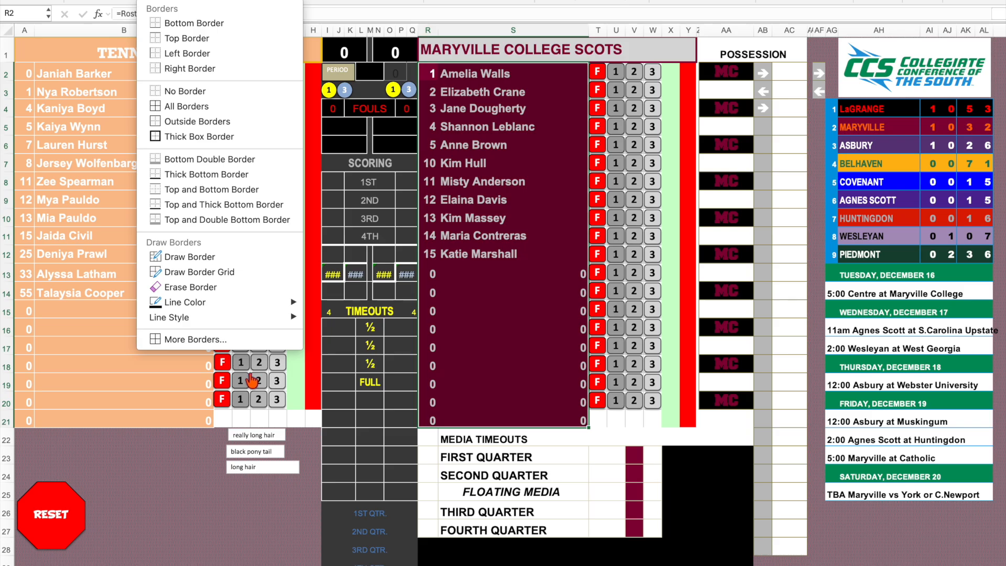
click(186, 340)
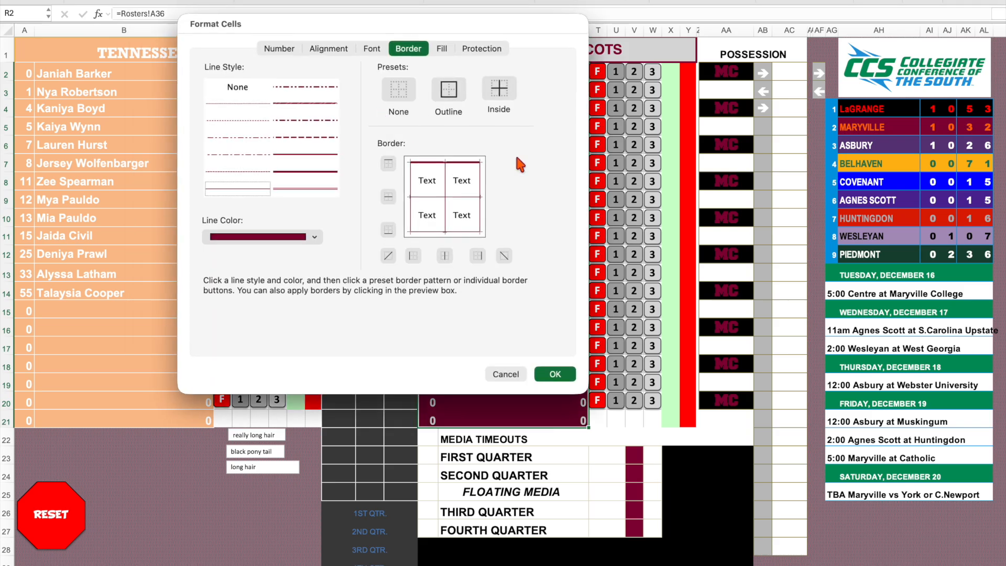
click(283, 243)
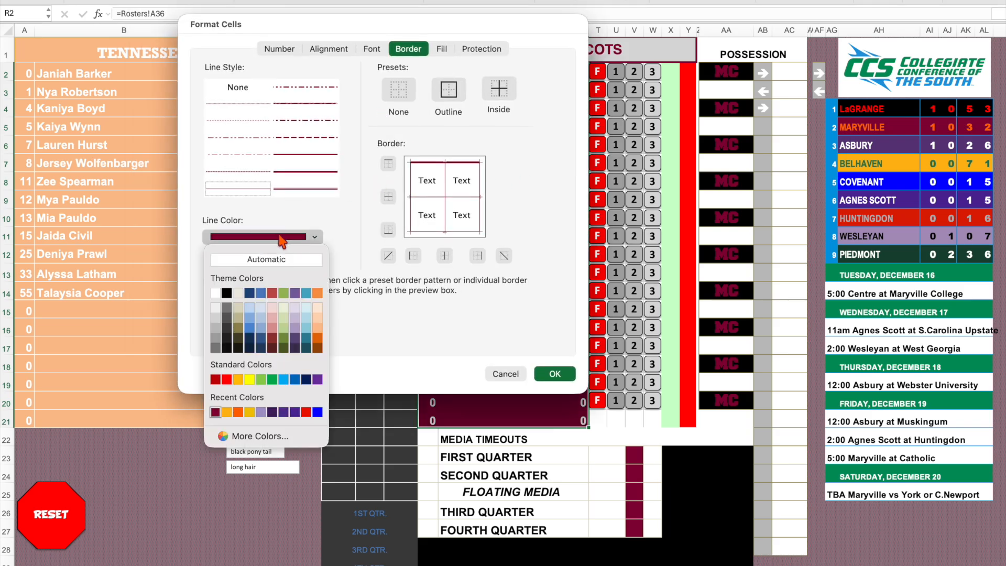
click(247, 436)
click(325, 167)
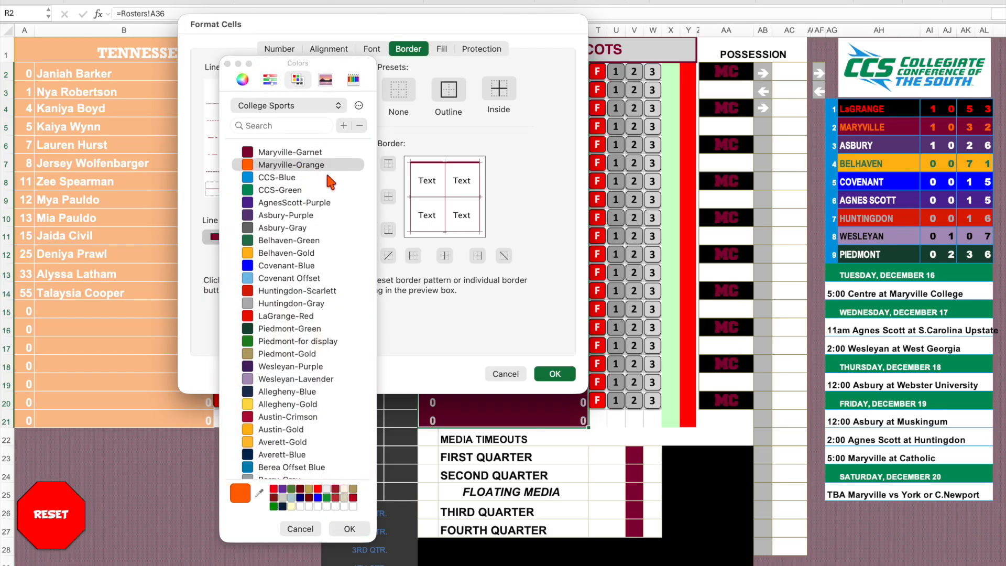
click(349, 527)
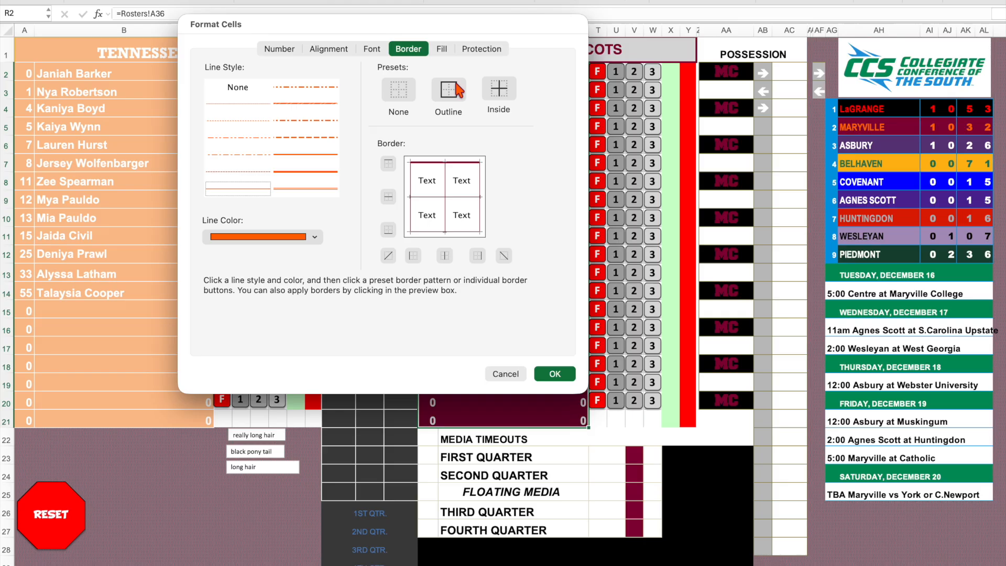
click(454, 101)
click(501, 101)
click(559, 376)
click(514, 345)
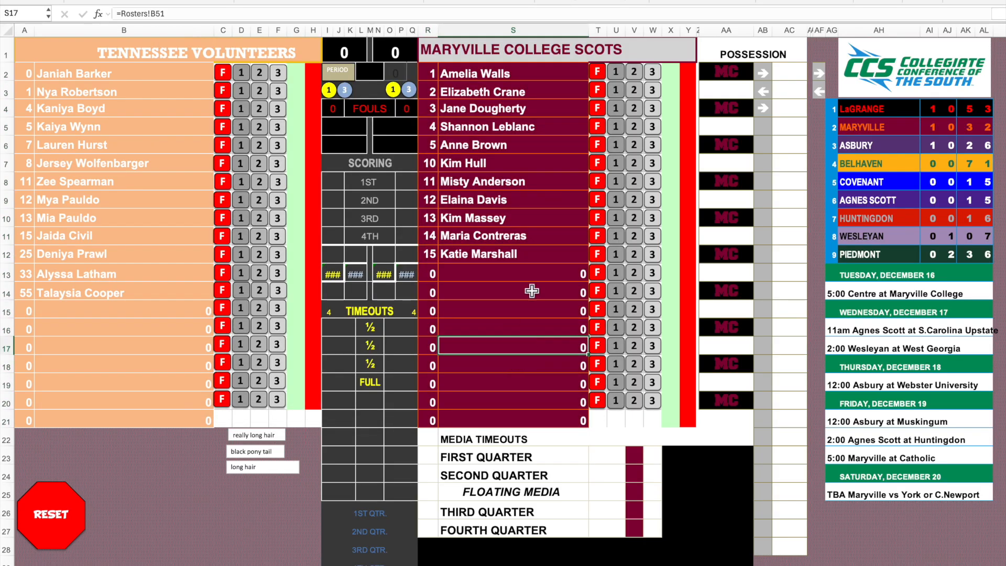
Give the MARYVILLE COLLEGE SCOTS heading in R1 the same garnet fill and white text.
click(515, 45)
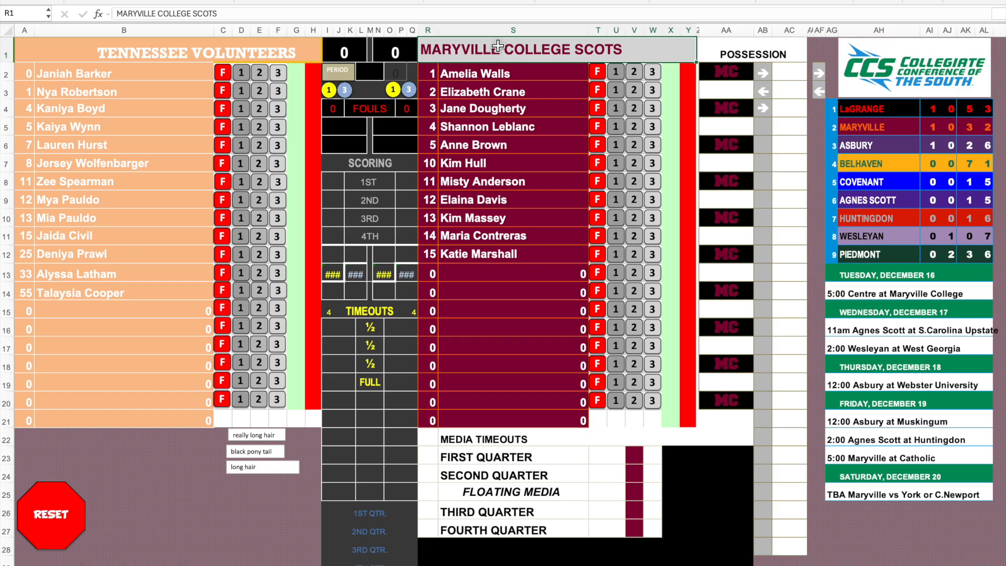
click(177, 1)
click(205, 1)
drag(540, 155, 550, 148)
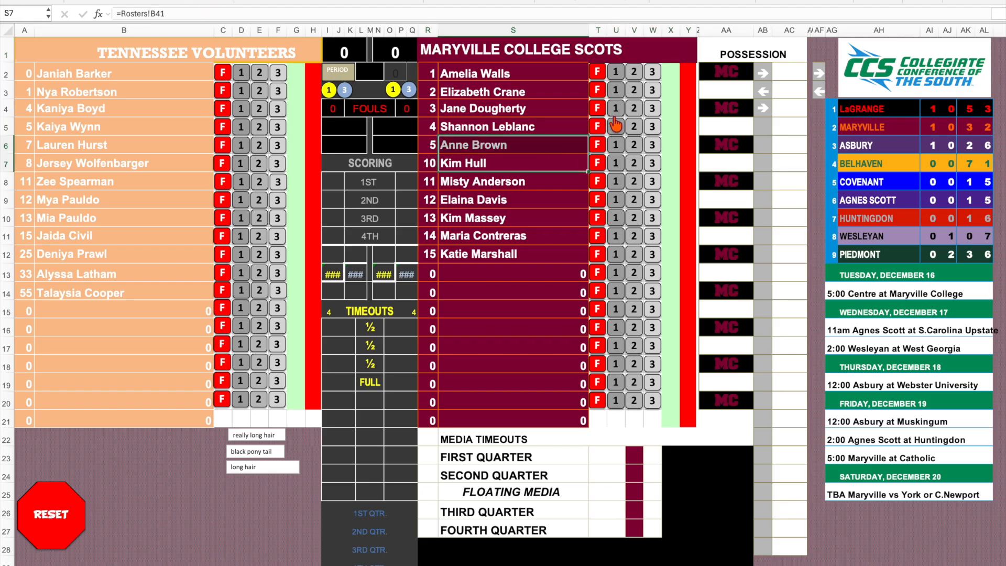
Give the first MC possession cell, AA2, a garnet fill and white text.
click(718, 72)
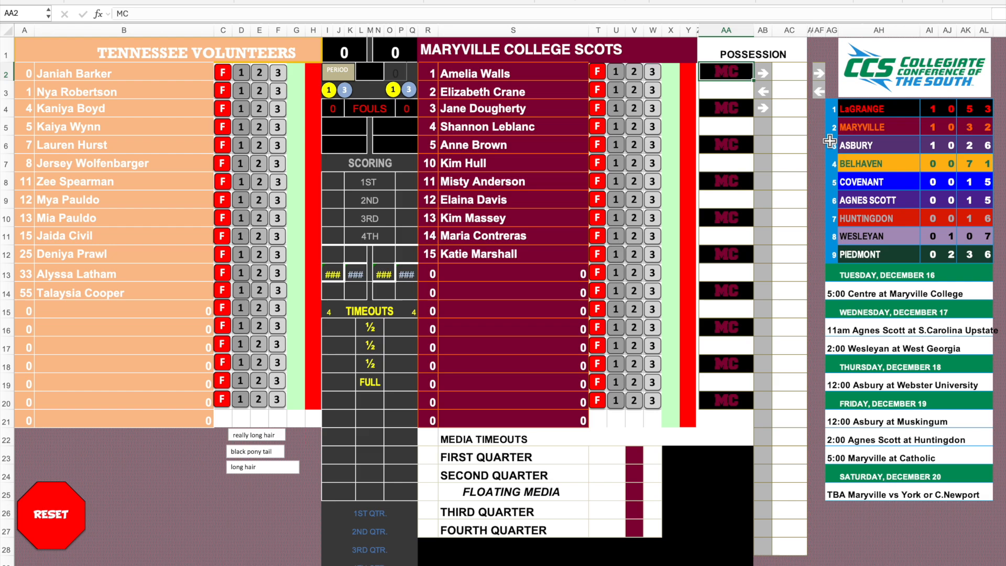
click(178, 2)
click(206, 2)
key(Return)
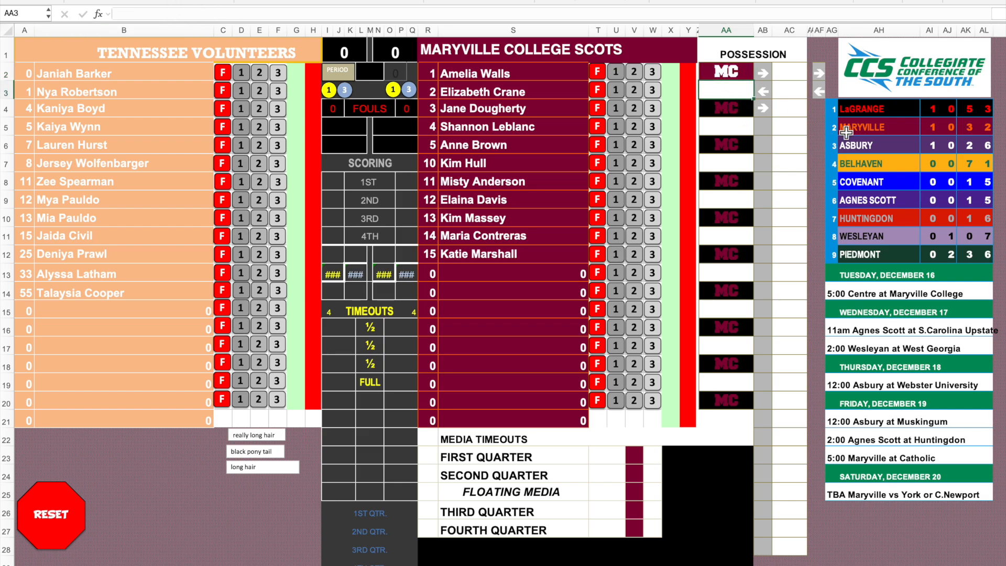
Enter UT in possession cell AA3 and give it white text on a gold-orange fill.
text(UT)
key(Return)
key(Up)
click(202, 1)
click(189, 2)
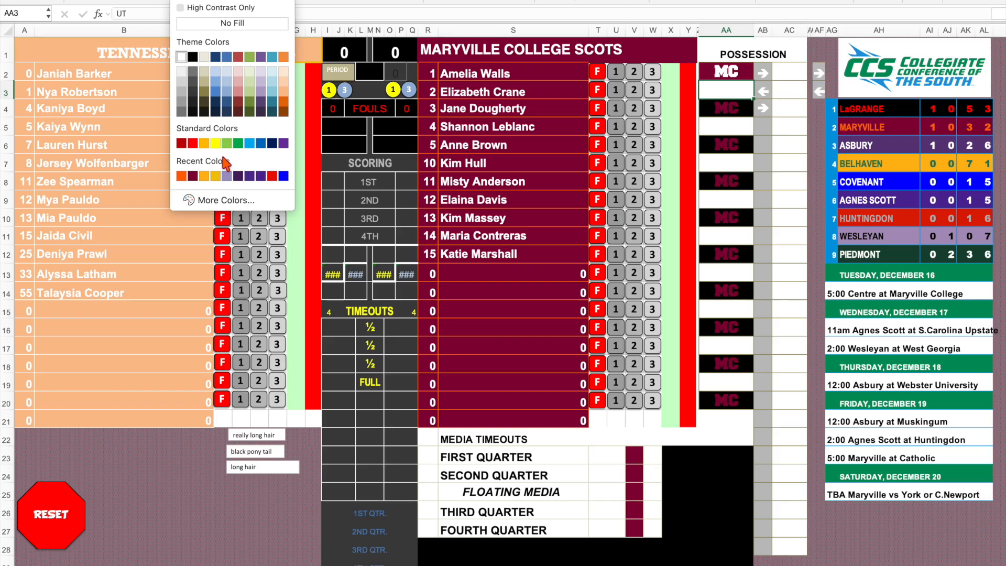
click(206, 176)
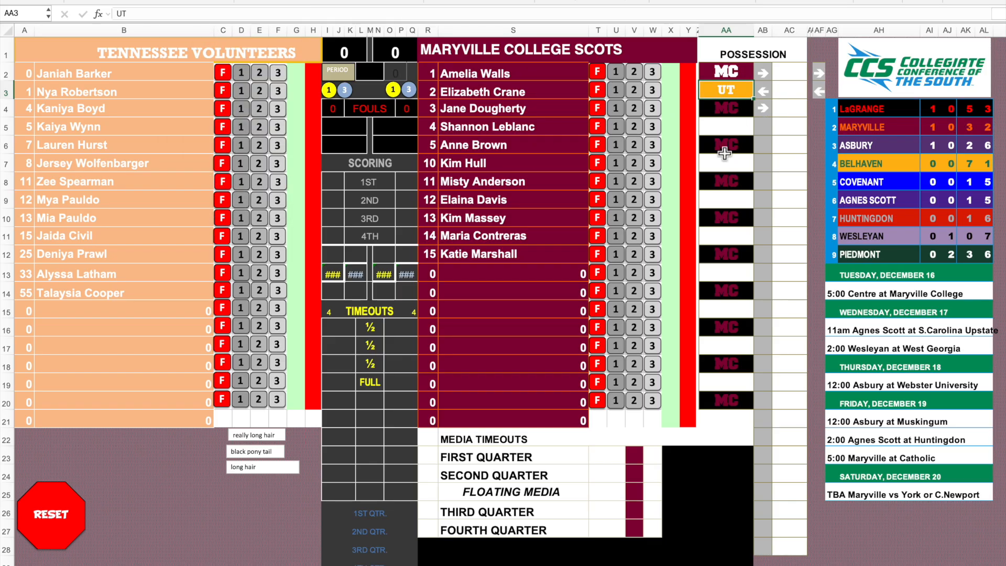
Copy the formatted UT cell into the blank possession cells AA5, AA7 and AA9.
click(731, 127)
text(UT)
click(732, 166)
key(ctrl+v)
click(734, 202)
key(ctrl+v)
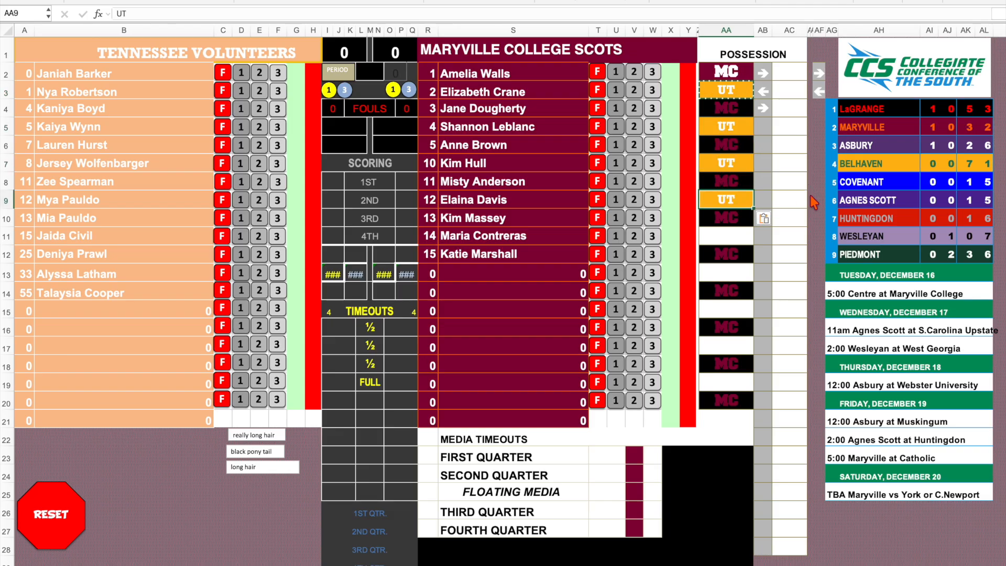
key(Escape)
Switch to the announcer script sheet and review its welcome text, team introductions and starting line-up tables.
click(149, 565)
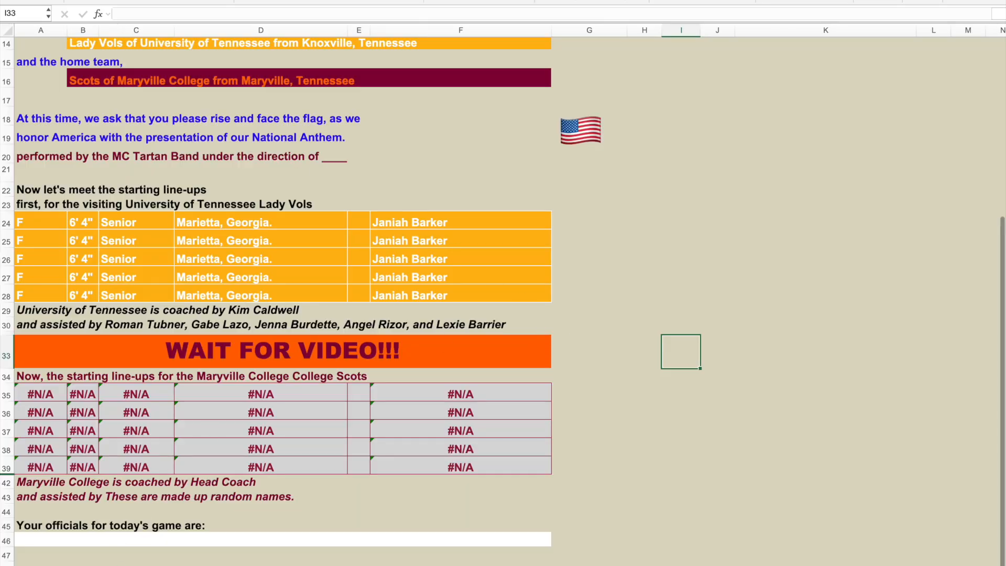
scroll(608, 239, up, 5)
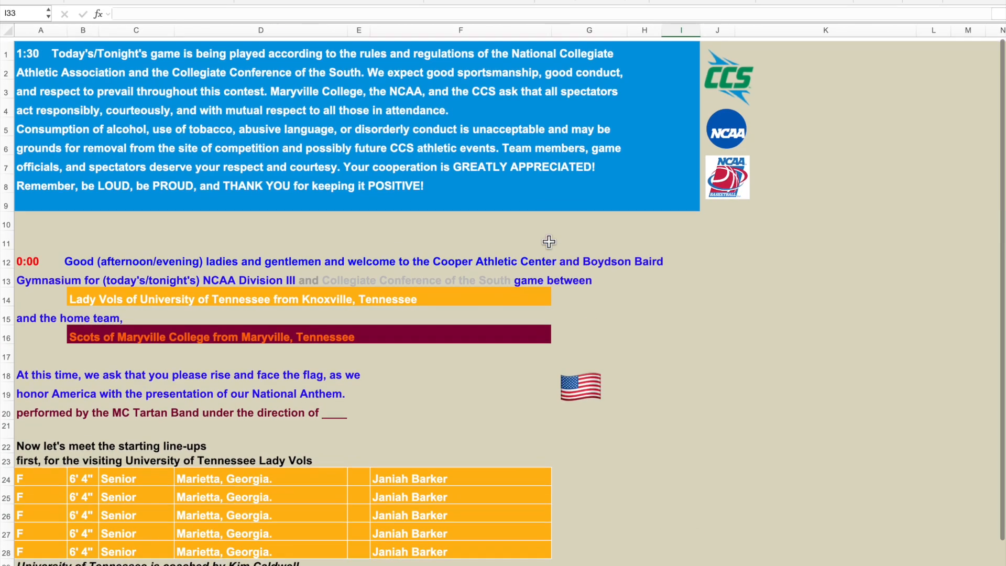
scroll(812, 280, down, 6)
scroll(813, 281, down, 2)
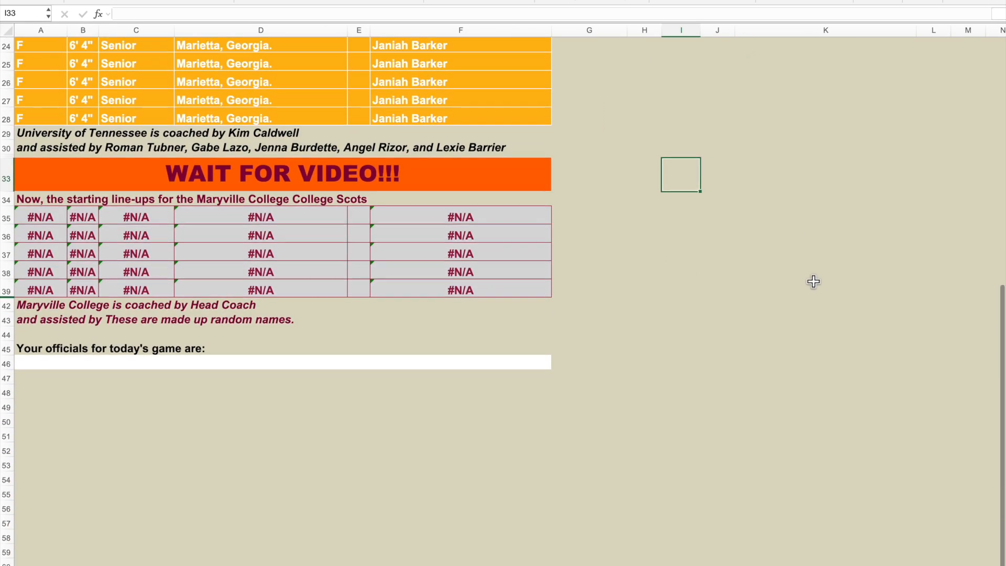
scroll(813, 282, up, 6)
scroll(812, 282, down, 2)
scroll(812, 281, down, 2)
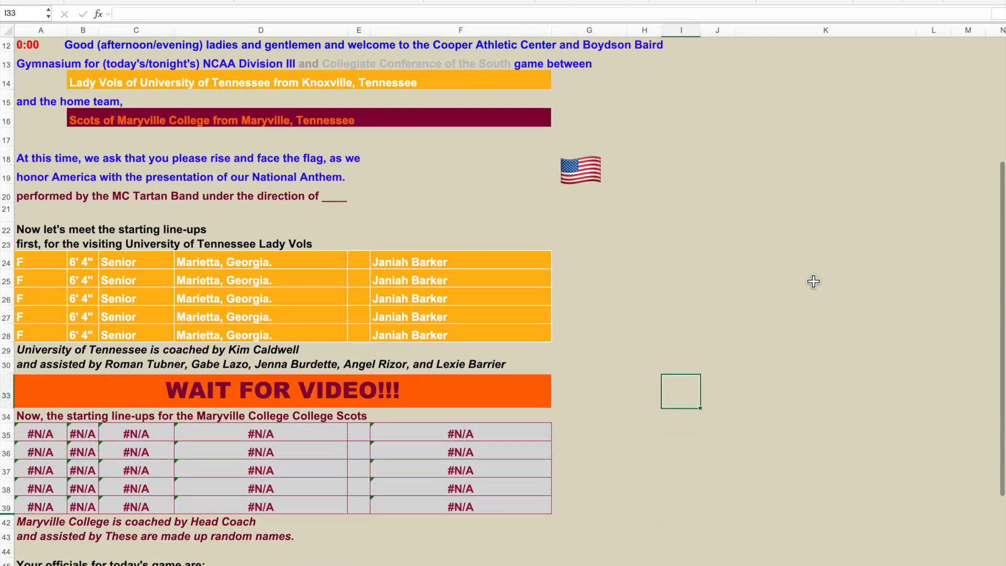
Enter starter numbers 0, 1, 7, 11 and 13 in E24:E28 of the Lady Vols line-up table.
click(359, 261)
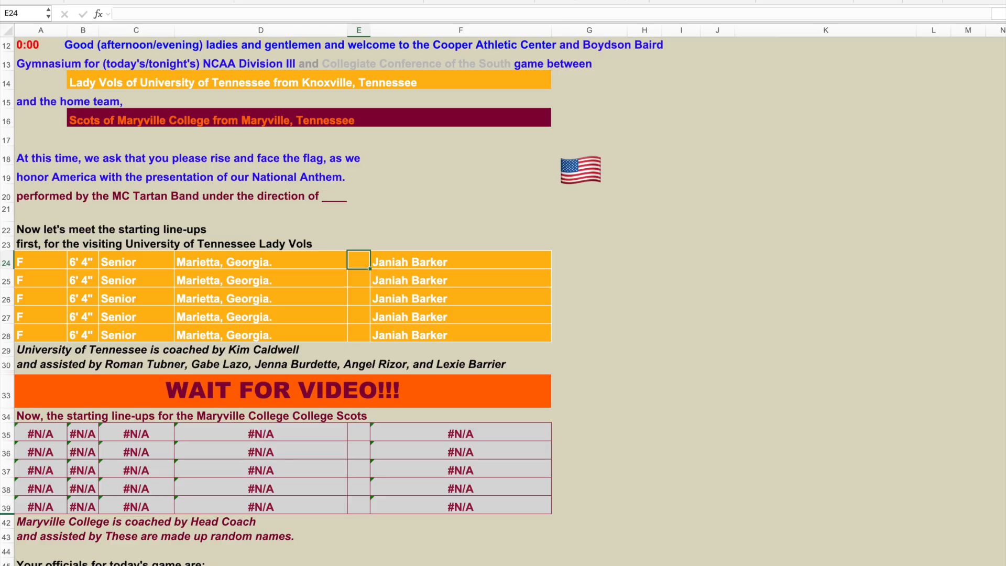
text(0)
key(Return)
text(1)
key(Return)
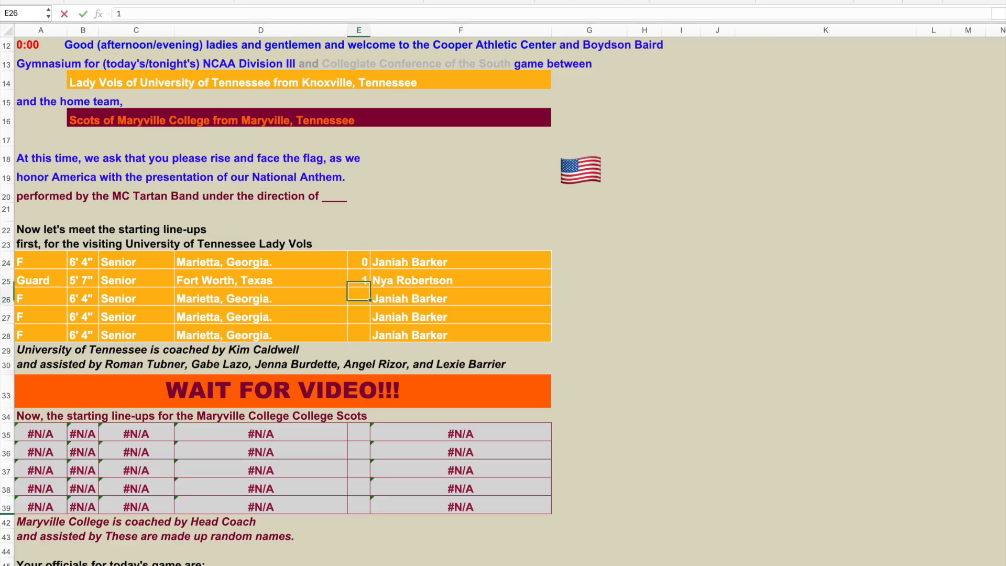
text(7)
key(Return)
text(11)
key(Return)
text(13)
key(Return)
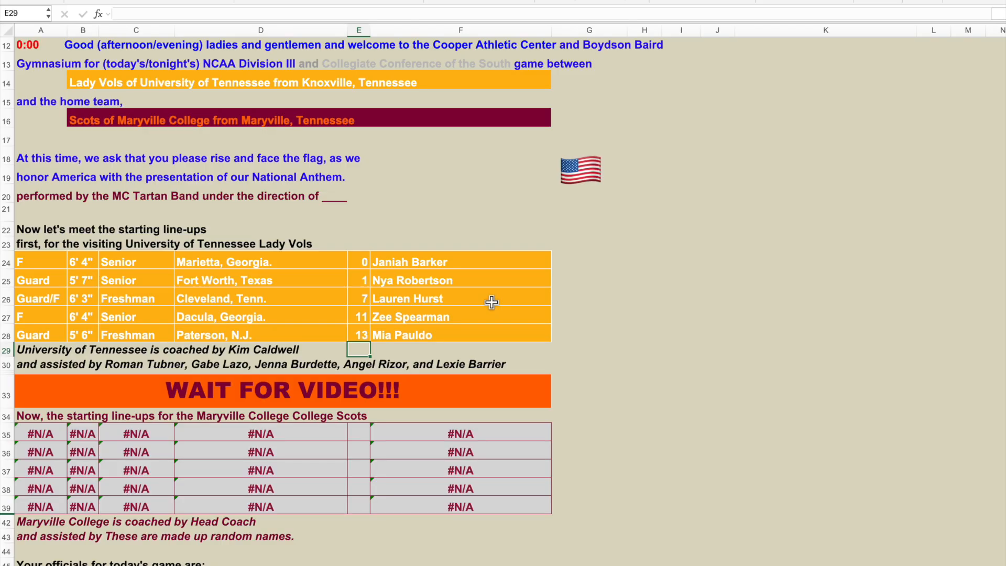
Check the Tennessee roster sheet, return to the announcer script, and change the third Lady Vols starter's number to 5.
click(314, 565)
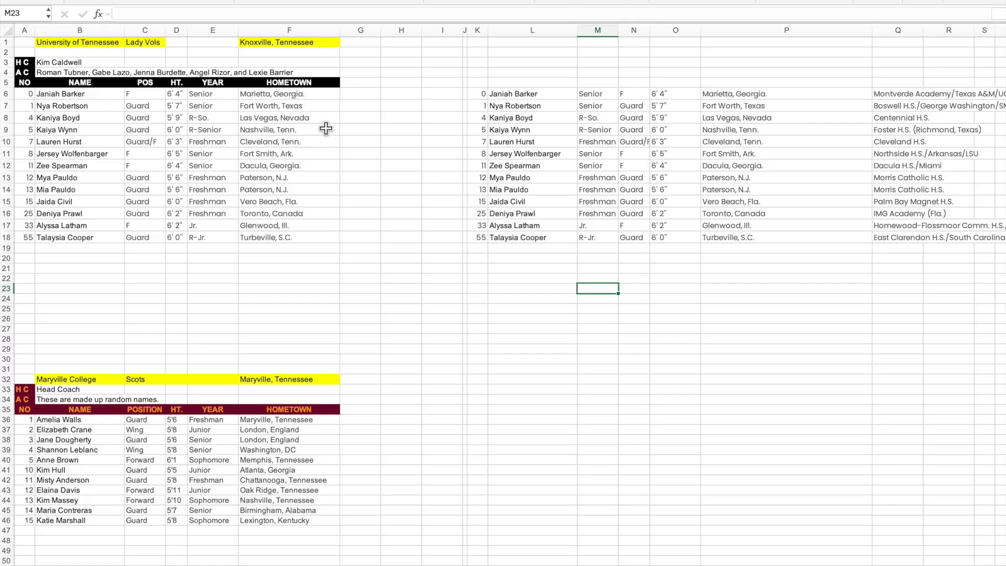
click(220, 565)
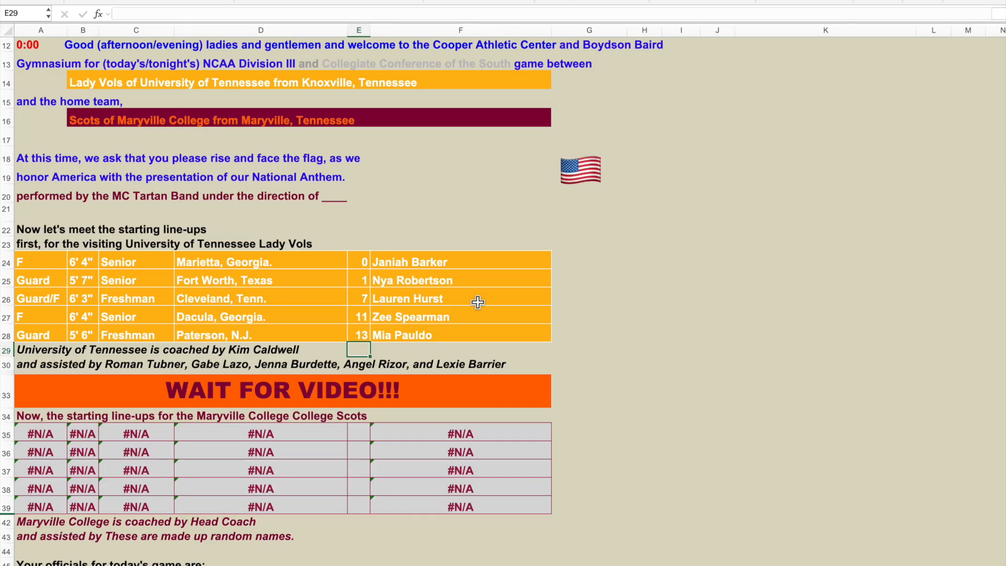
click(358, 297)
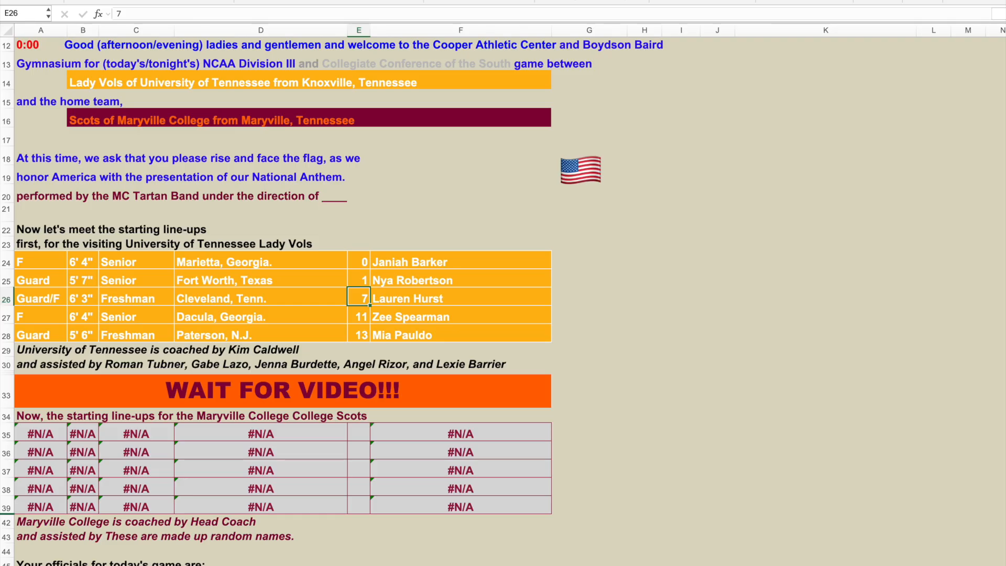
text(5)
key(Return)
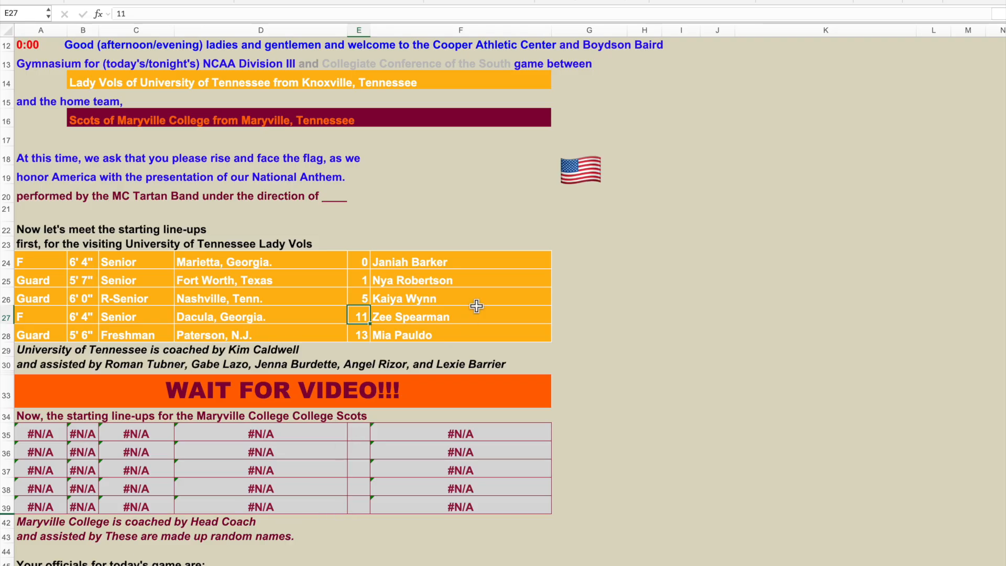
Read through the announcer script from the opening conduct statement down to the officials line.
scroll(476, 304, up, 5)
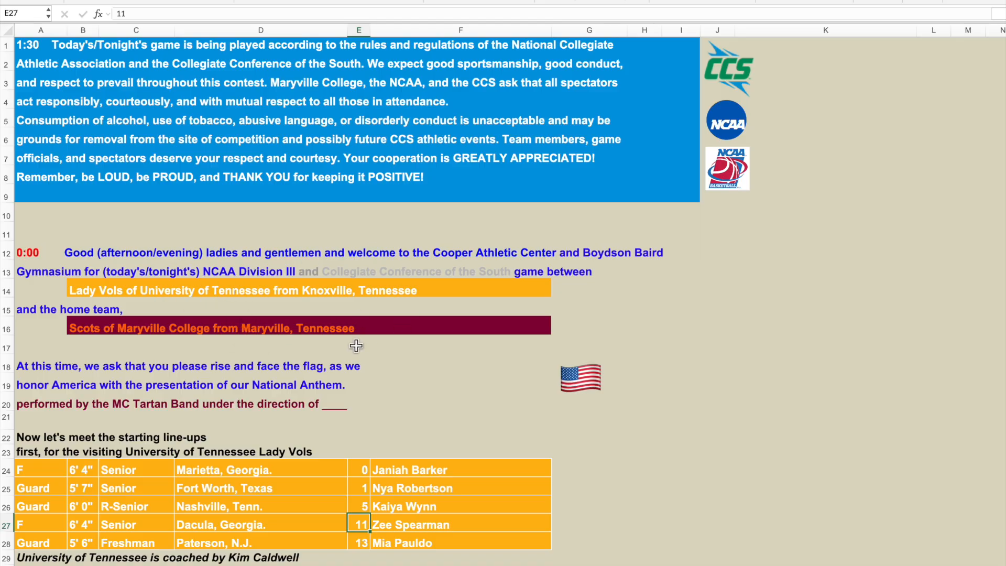
scroll(357, 350, down, 3)
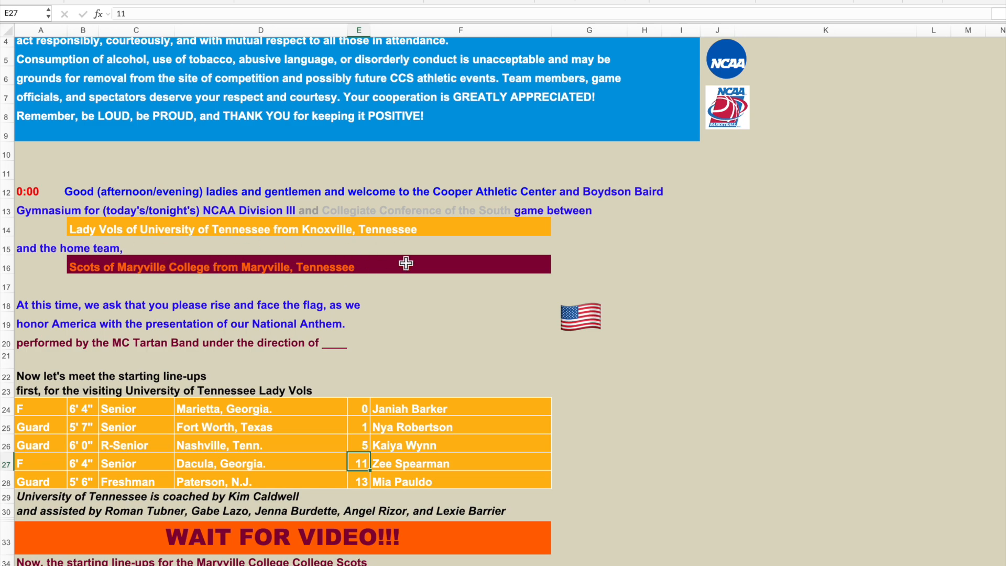
scroll(341, 305, down, 5)
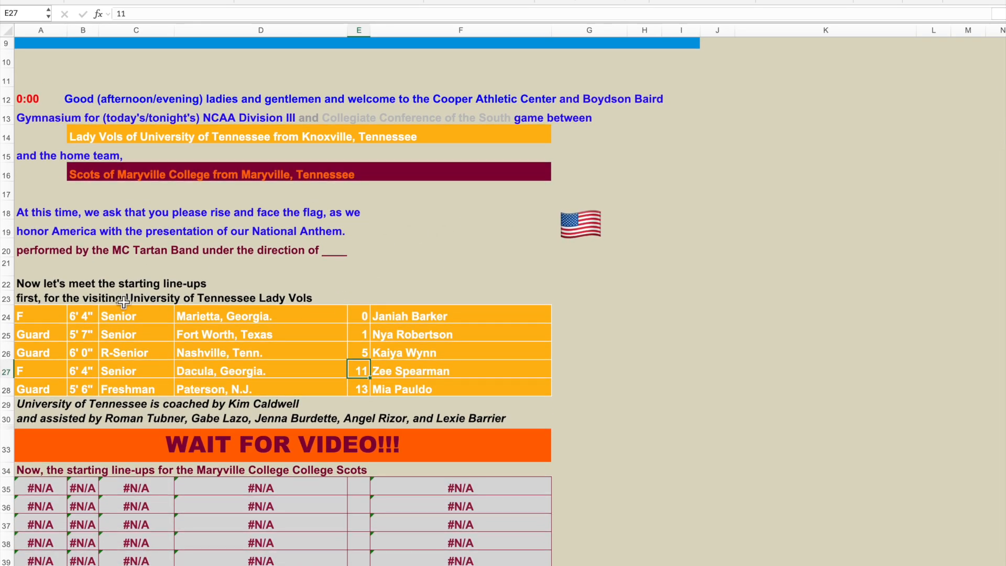
scroll(472, 275, down, 7)
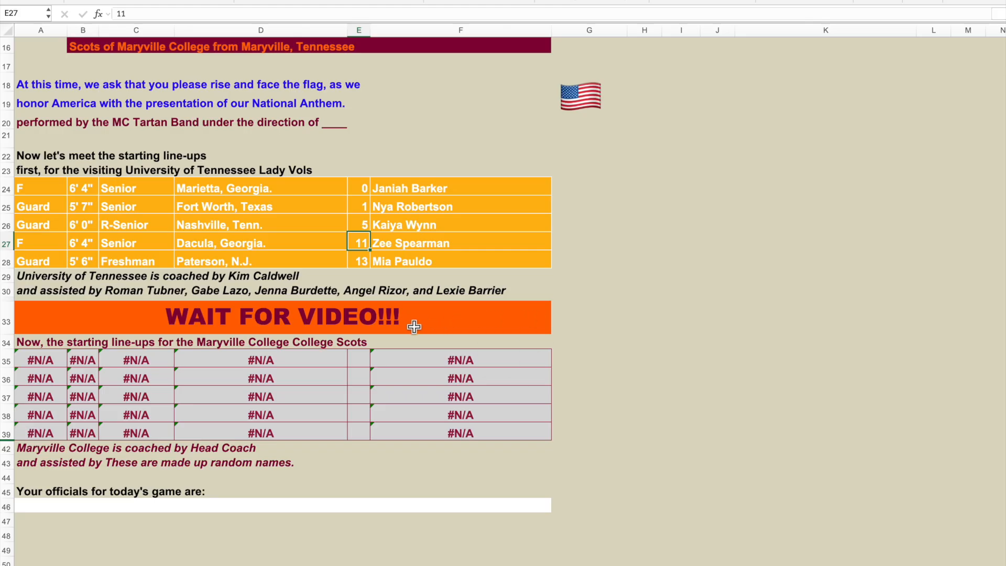
scroll(507, 312, down, 3)
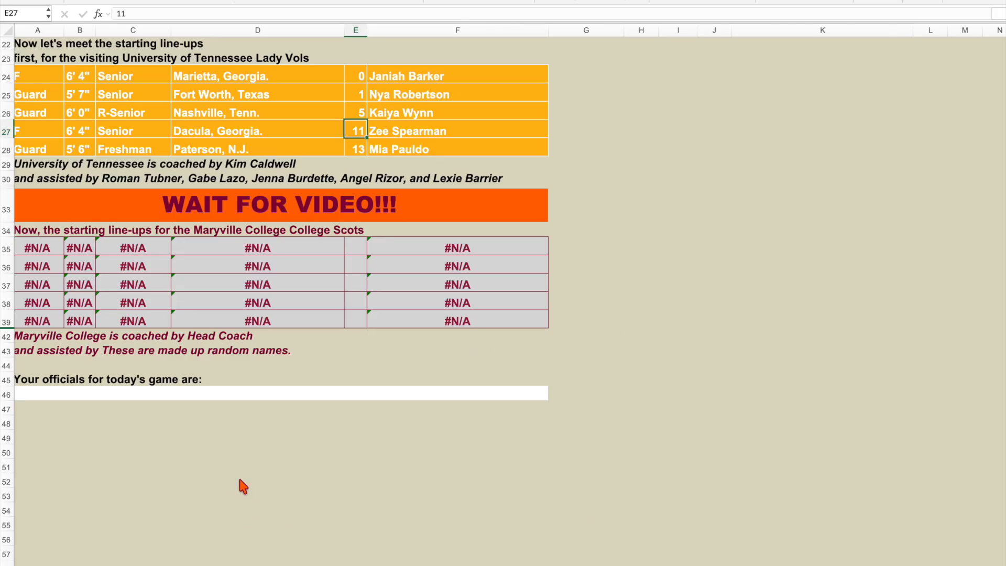
Switch to the scoring sheet and record 1, 2 and 3 points for Tennessee No. 0, plus 2 points each for Nos. 4 and 7.
click(96, 565)
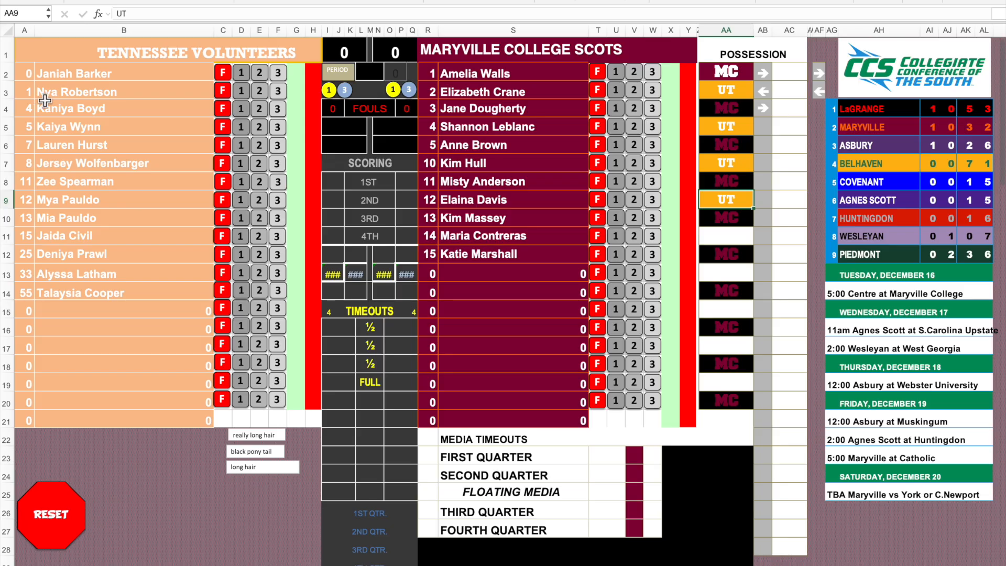
click(241, 72)
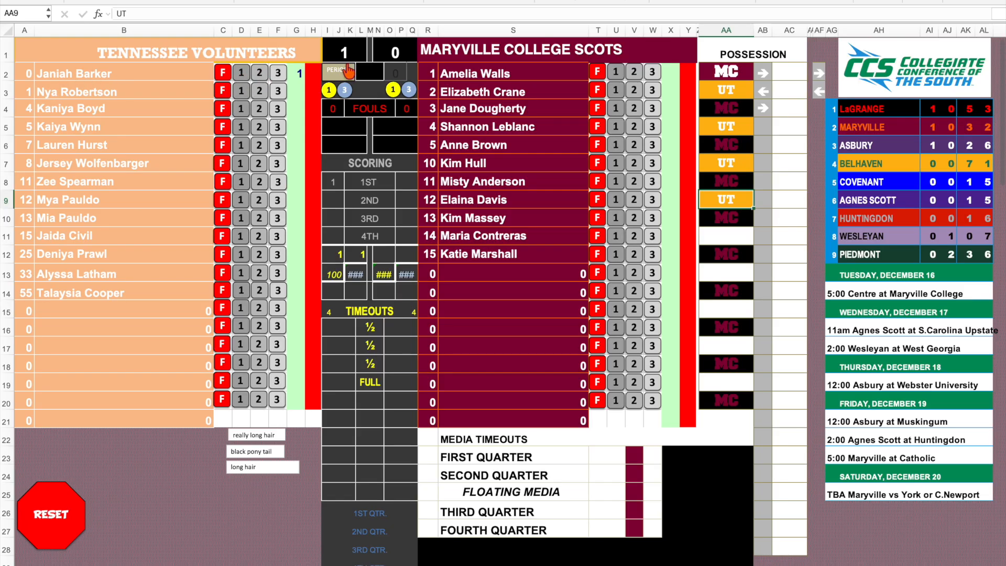
click(262, 73)
click(278, 73)
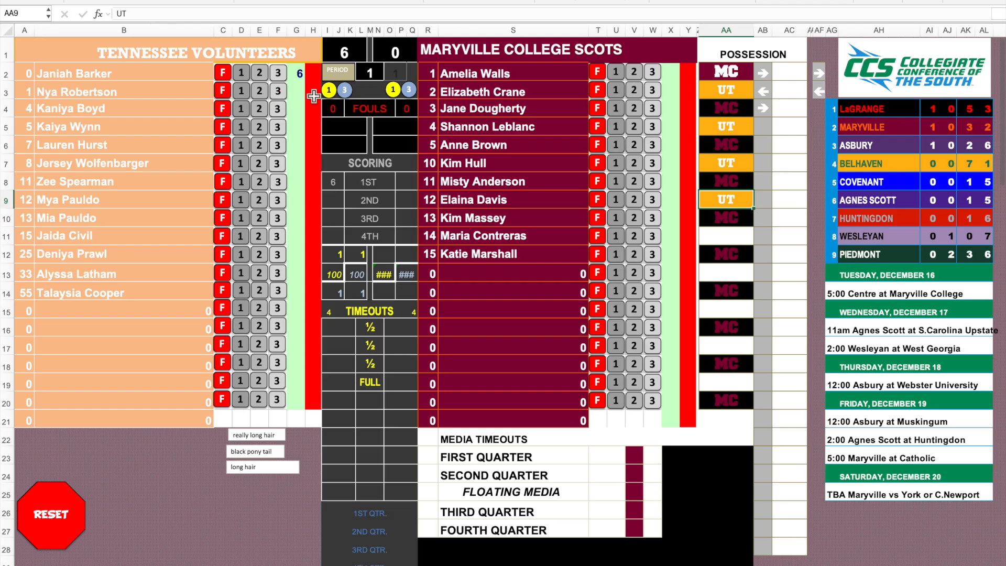
click(260, 109)
click(261, 152)
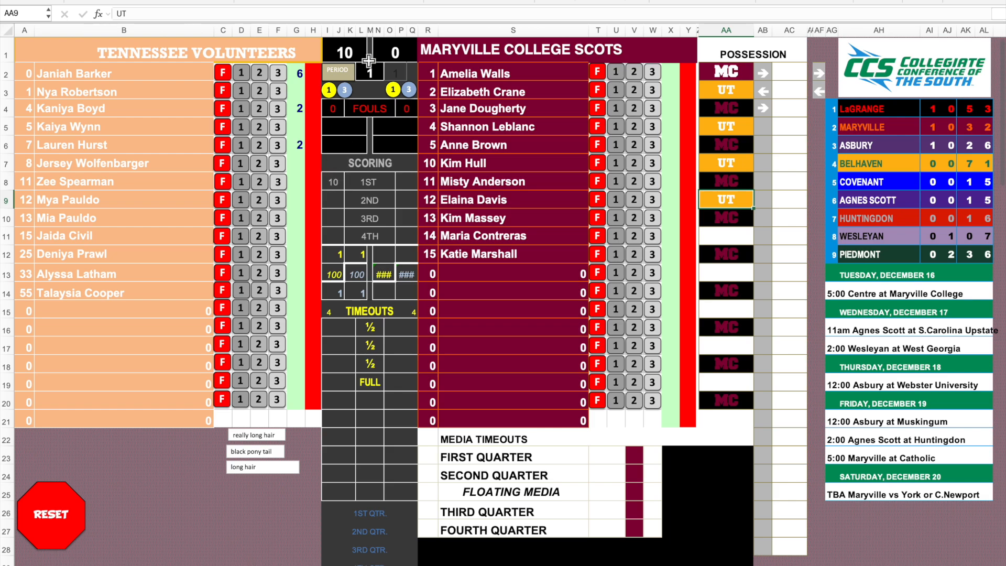
Advance the game to period 2 and record 2 points each for Tennessee Nos. 1, 11, 12 and 13.
click(340, 75)
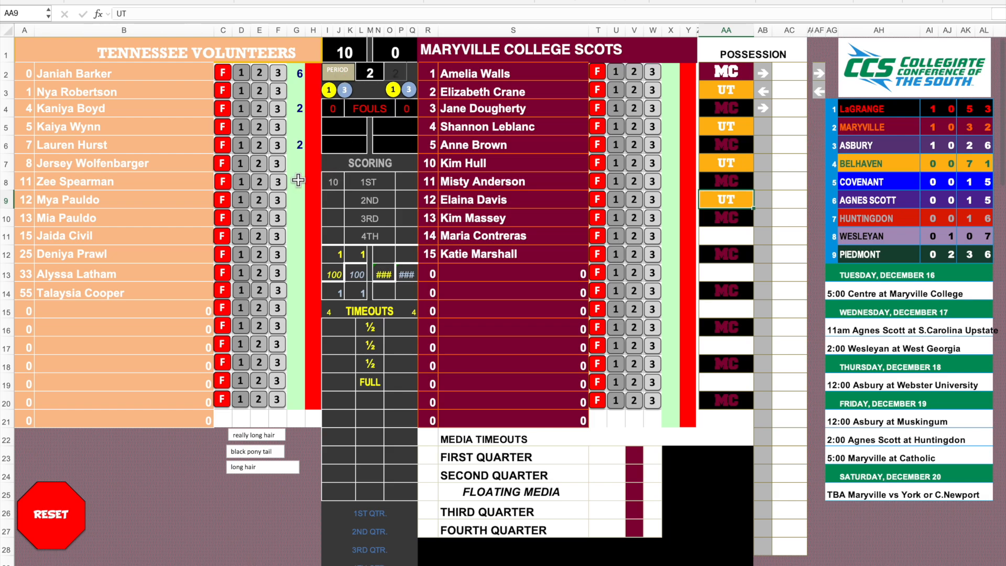
click(260, 92)
click(258, 182)
click(258, 201)
click(259, 219)
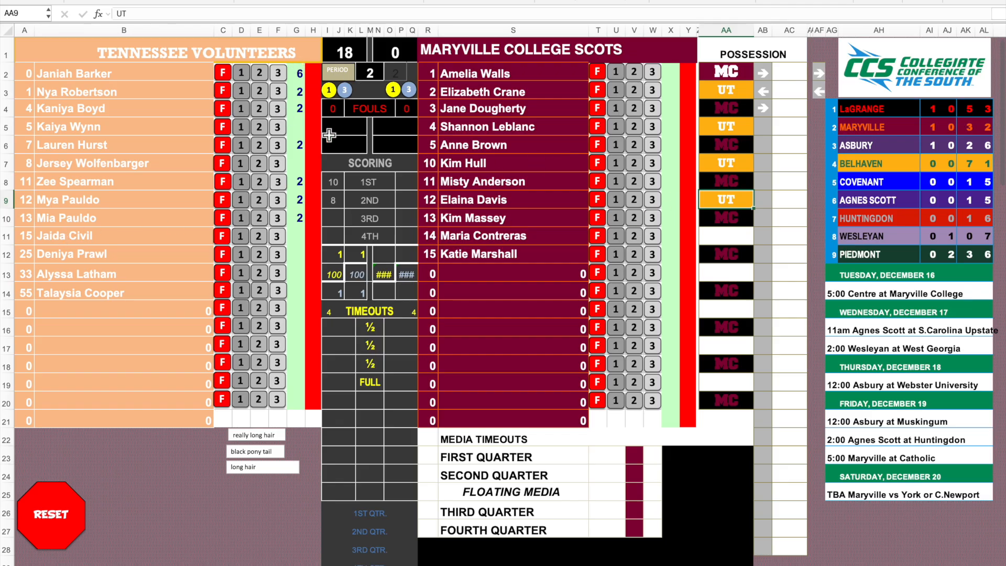
Set the period back to 1 and record one foul each on Tennessee Nos. 0, 1, 4 and 5.
click(370, 73)
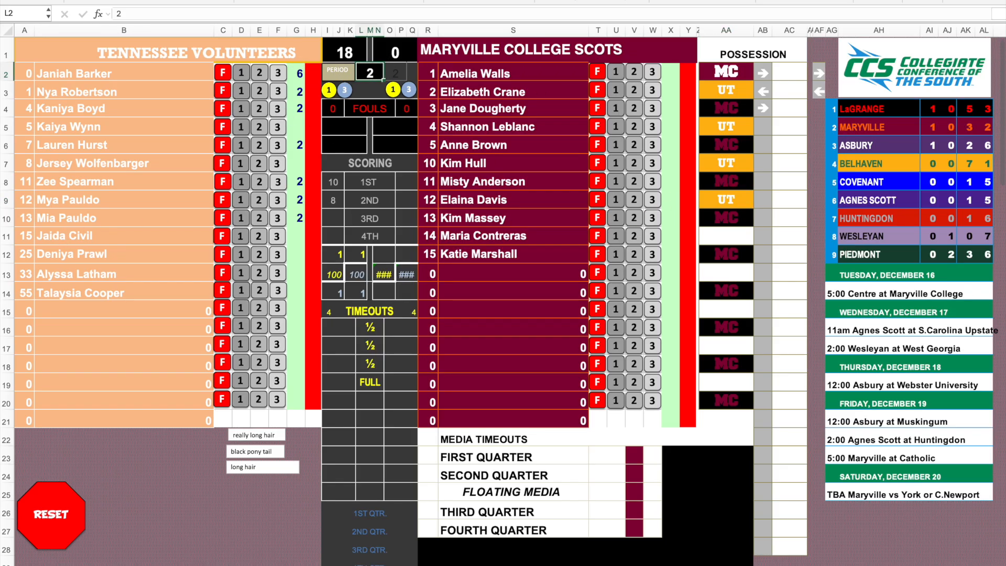
text(1)
key(Return)
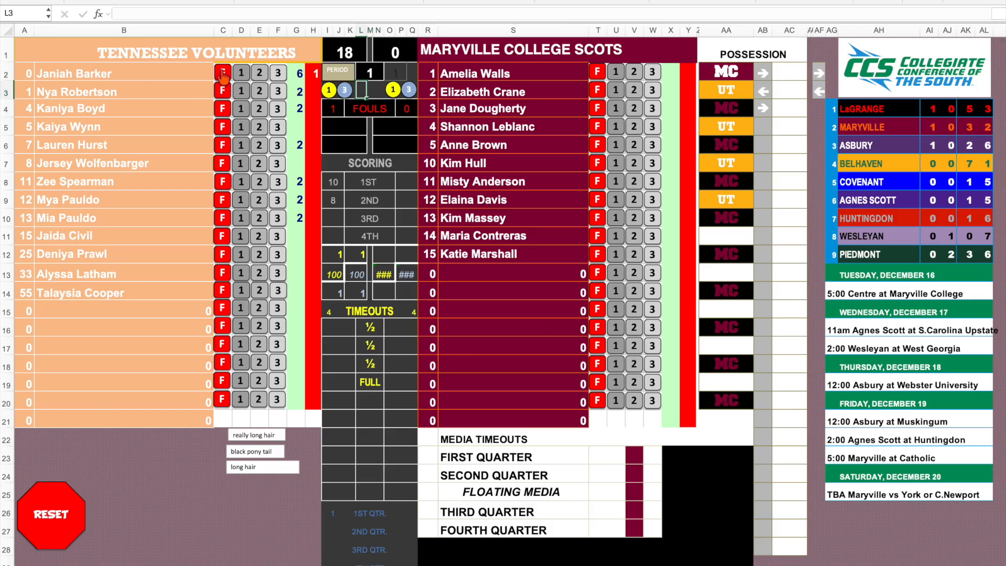
click(315, 71)
click(222, 90)
click(223, 126)
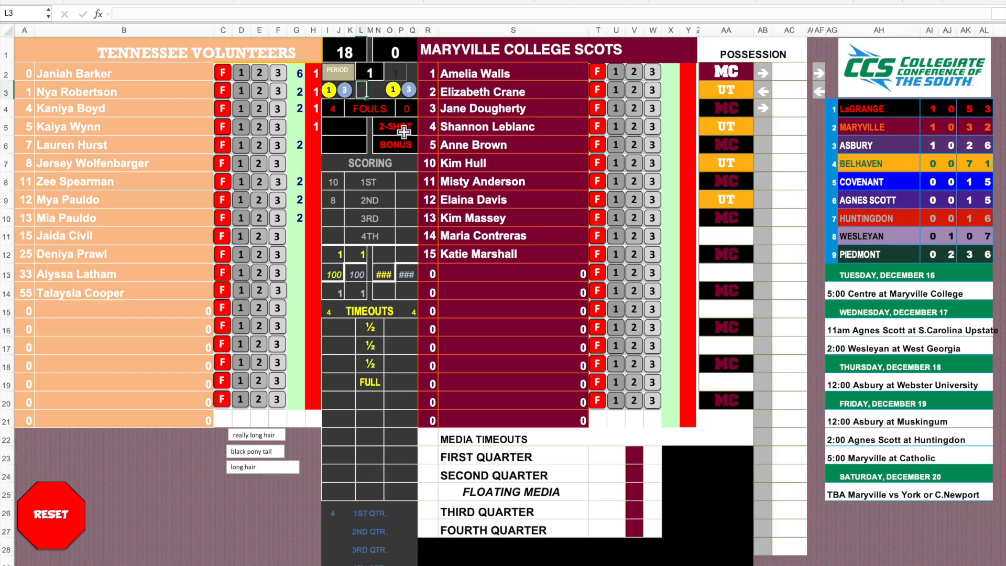
Advance to period 2 and record one foul each on Tennessee Nos. 8, 11, 12 and 13.
click(340, 75)
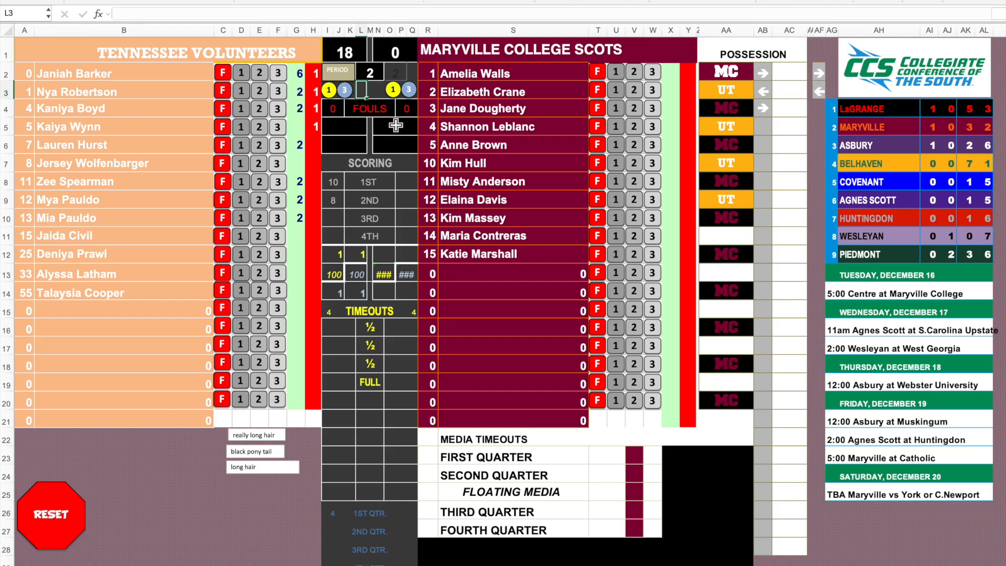
click(223, 164)
click(223, 183)
click(224, 219)
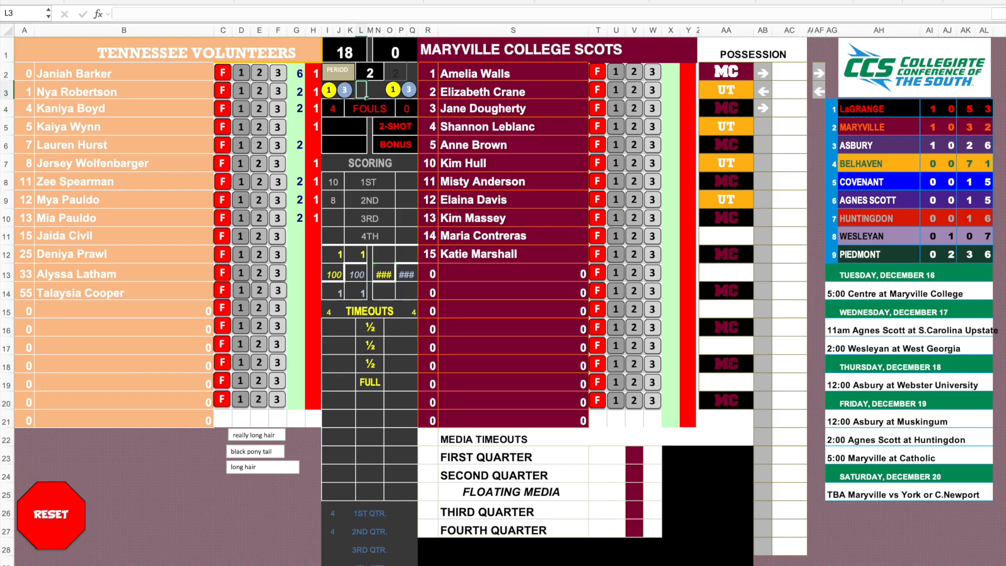
Log the possession notes TIP, 7:35 and 2nd in cells AC2 to AC4.
click(787, 77)
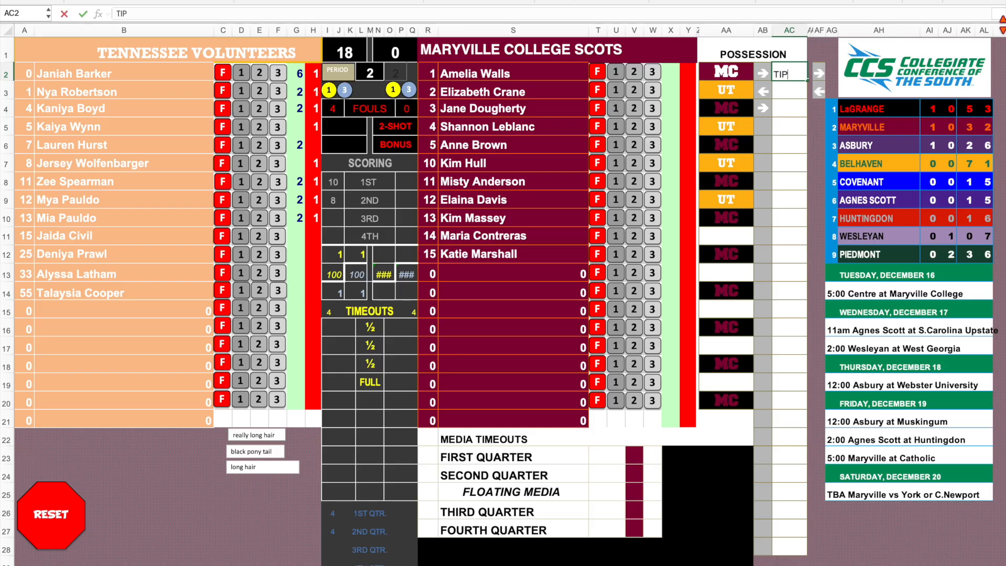
key(Return)
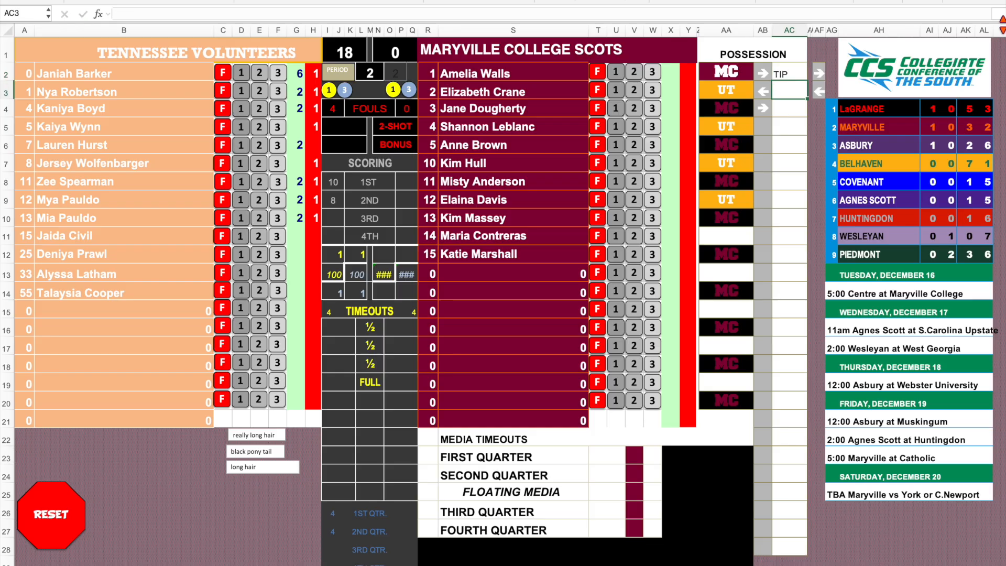
key(Return)
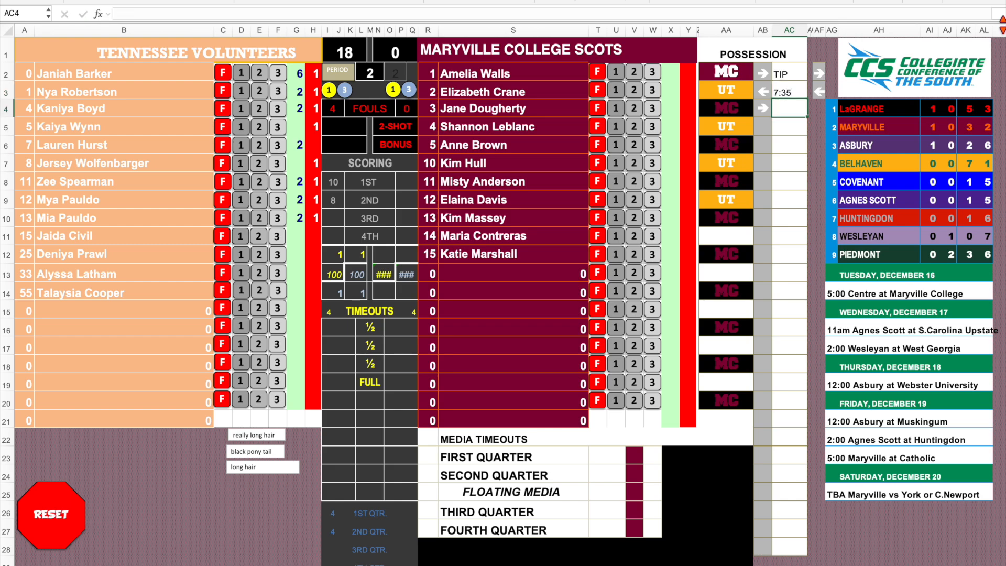
text(@)
key(BackSpace)
key(Return)
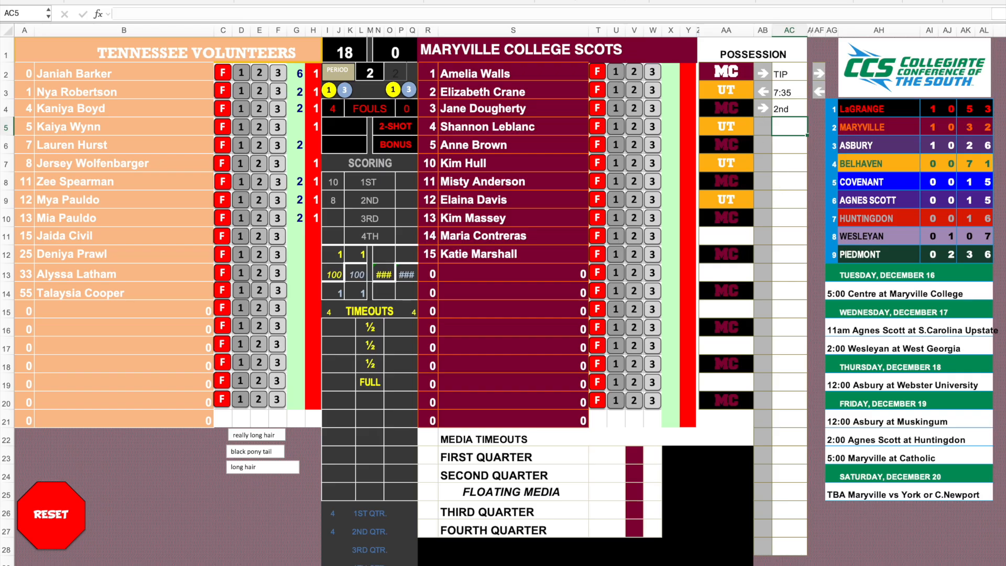
Record a Tennessee timeout as 1-7:19 in I16 and inspect the remaining-timeouts formula in I15.
click(327, 312)
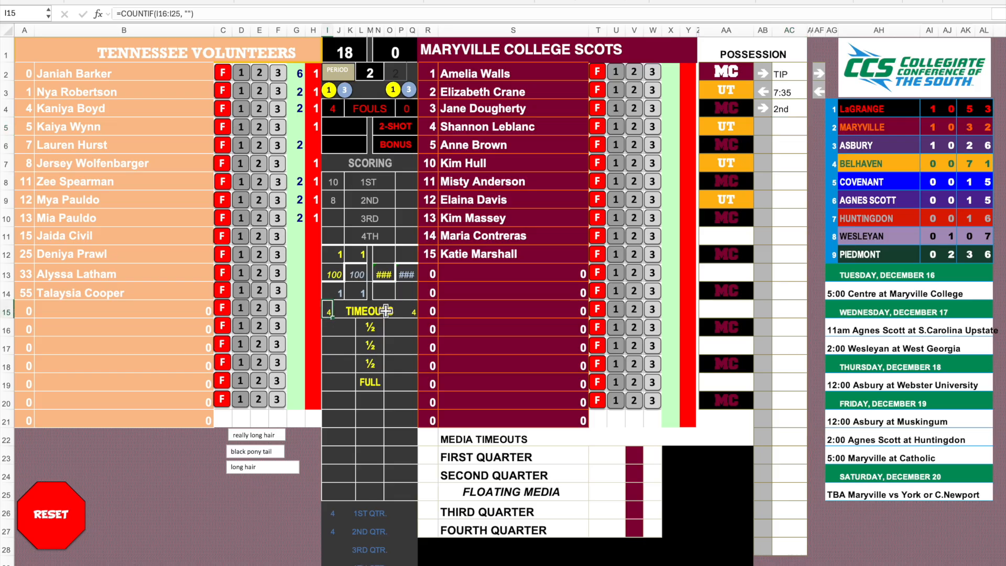
click(330, 326)
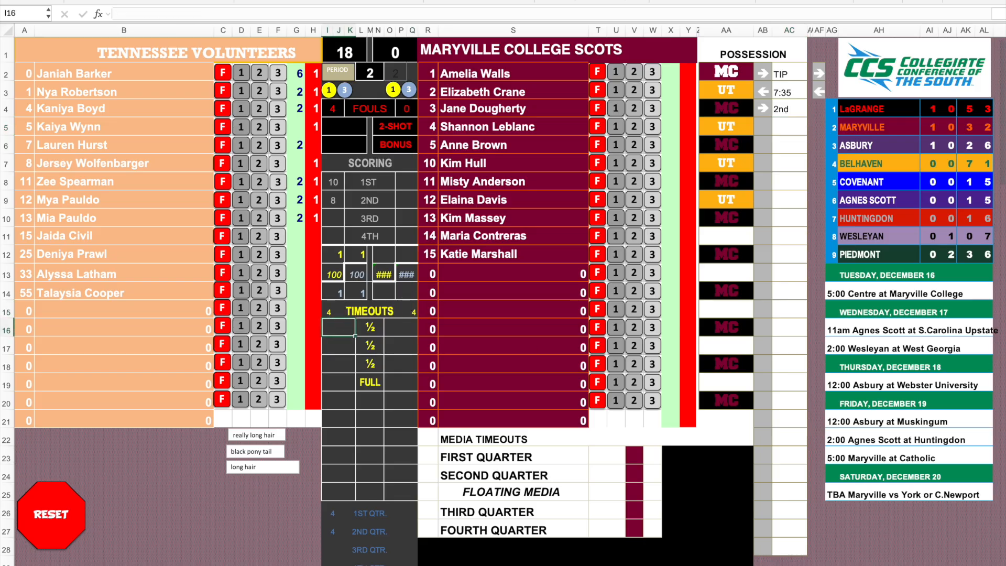
text(1-7:19)
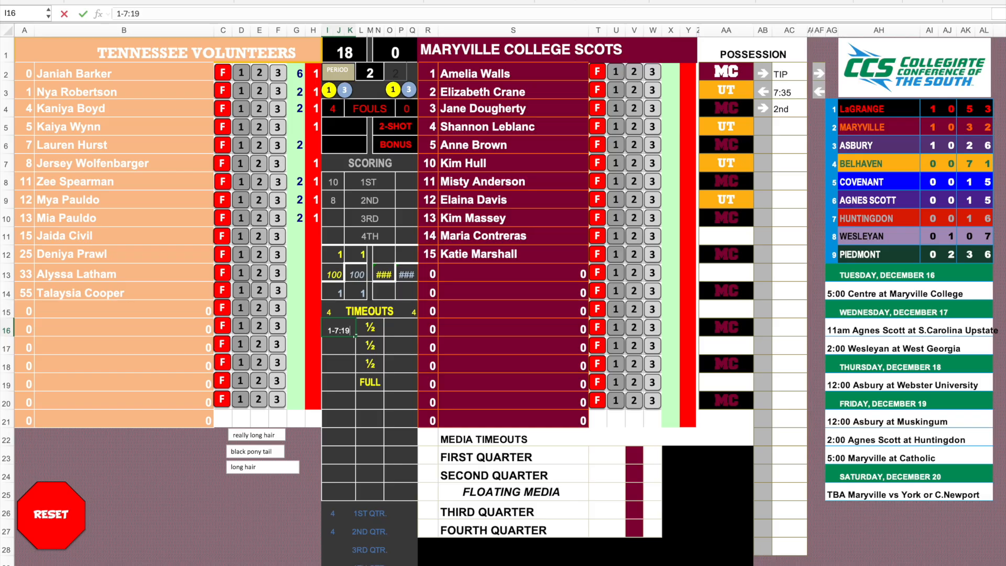
key(Return)
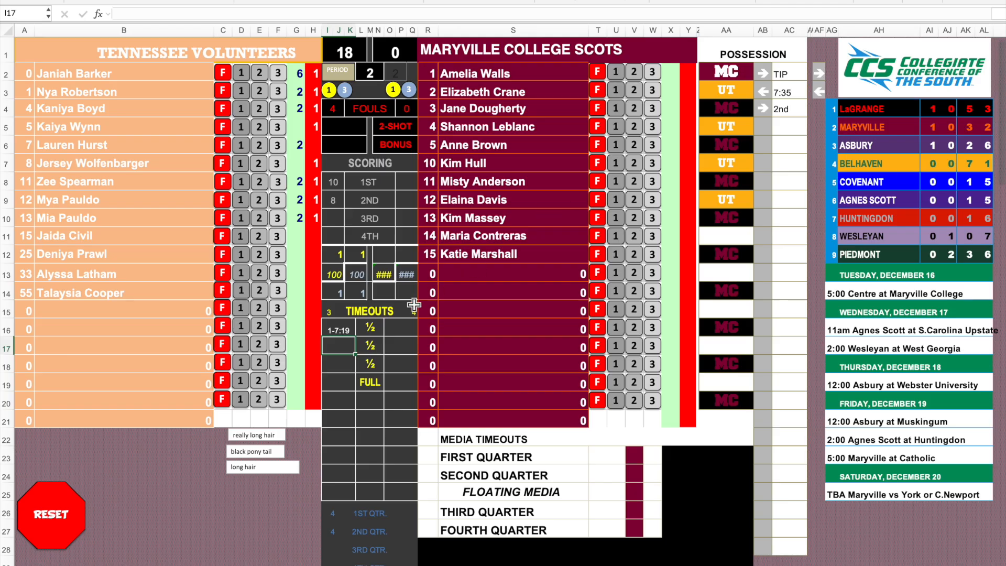
click(329, 311)
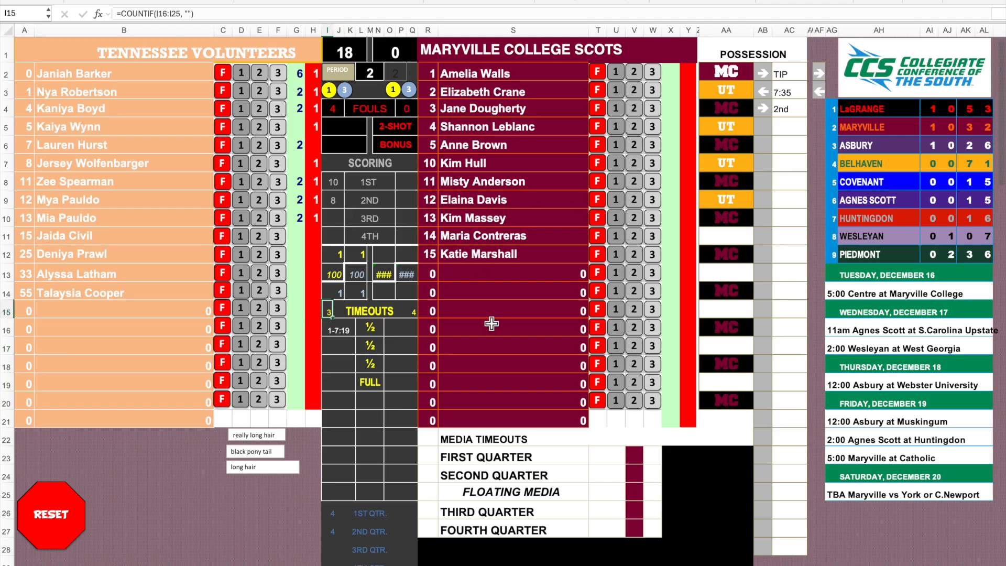
Label the timeout row below FULL as OT in cell L20 and check its Tennessee cell.
click(373, 407)
text(OT)
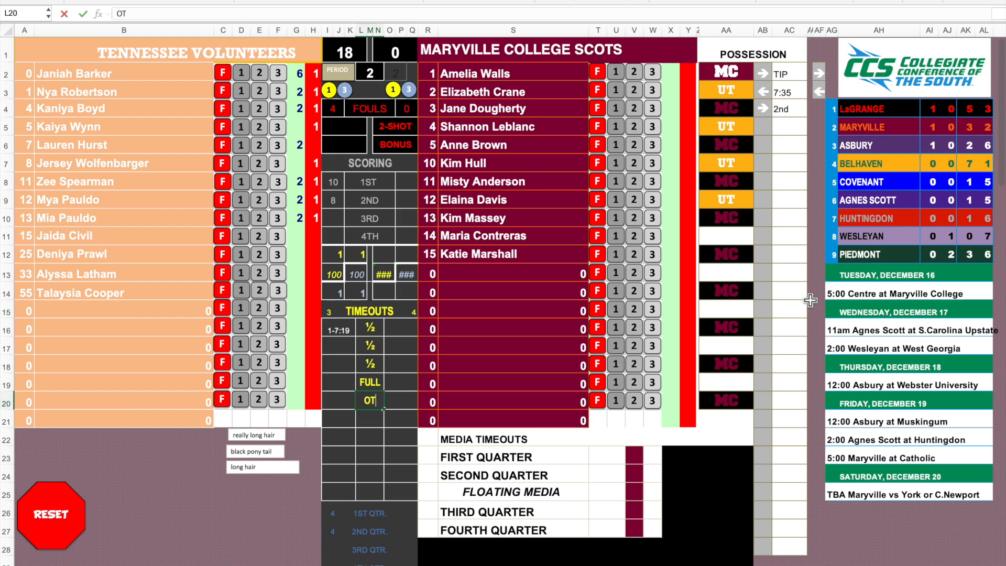
key(Left)
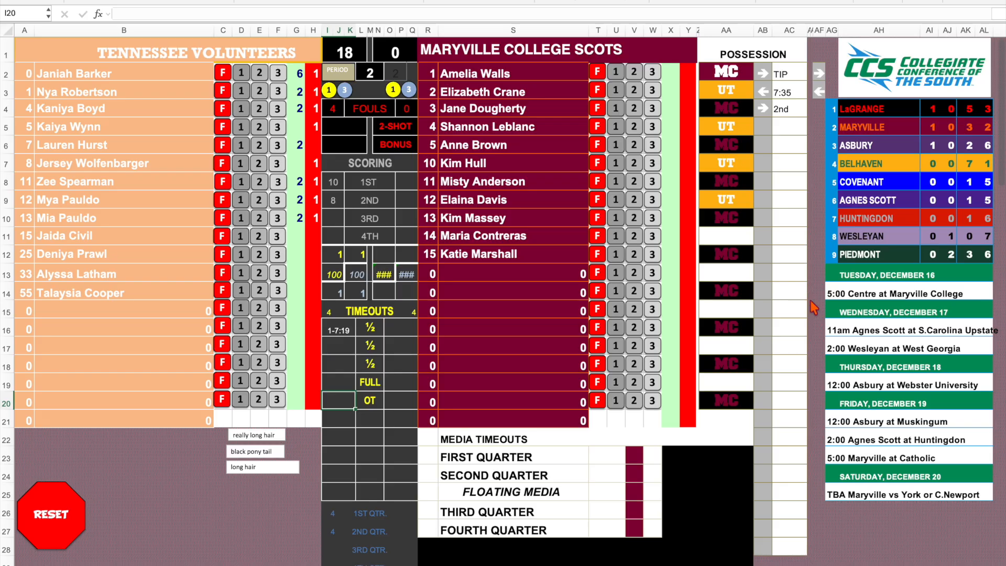
key(Right)
key(Right)
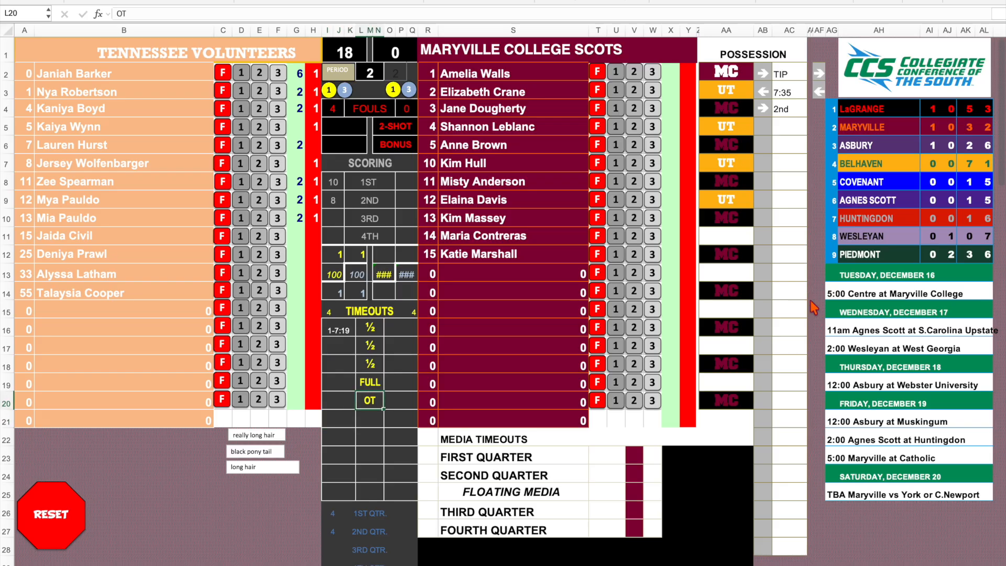
Clear the OT label from cell L20 in the timeout table.
key(Left)
key(Right)
key(Delete)
key(Left)
Record the first-quarter media timeout at 5:00 in T23, with a score of 20 in V23 and 20 in W23.
click(607, 455)
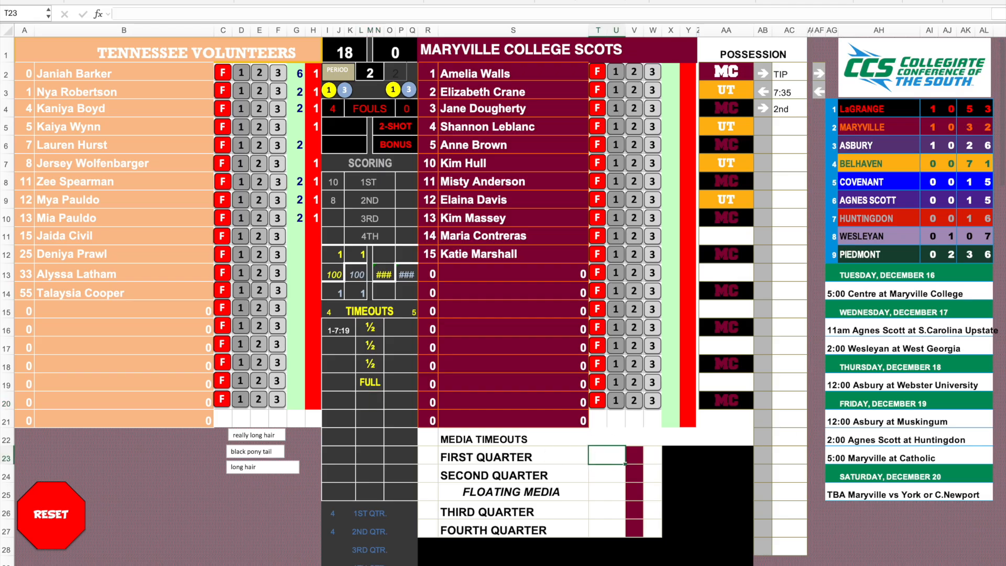
key(Tab)
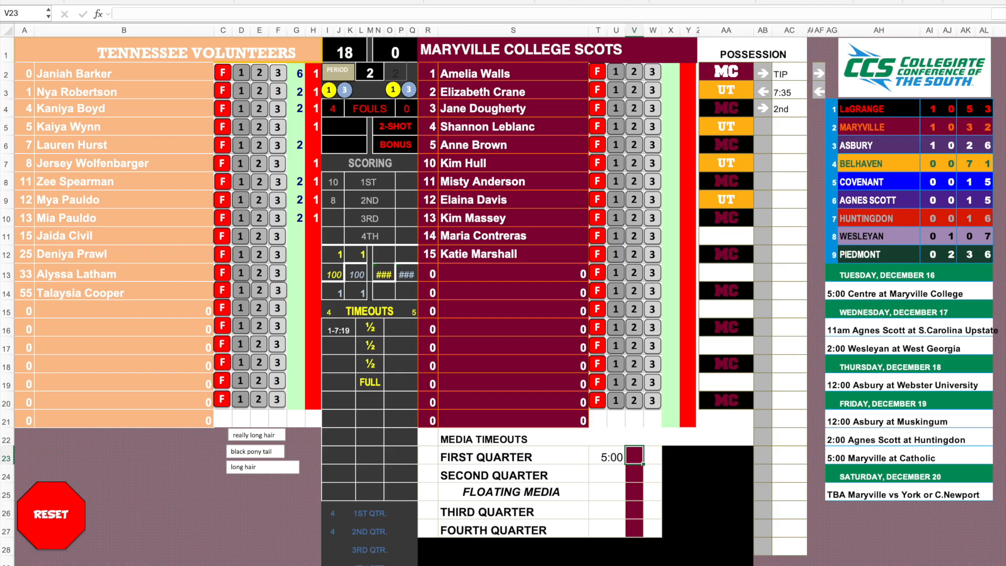
text(20)
key(Tab)
text(2)
key(Return)
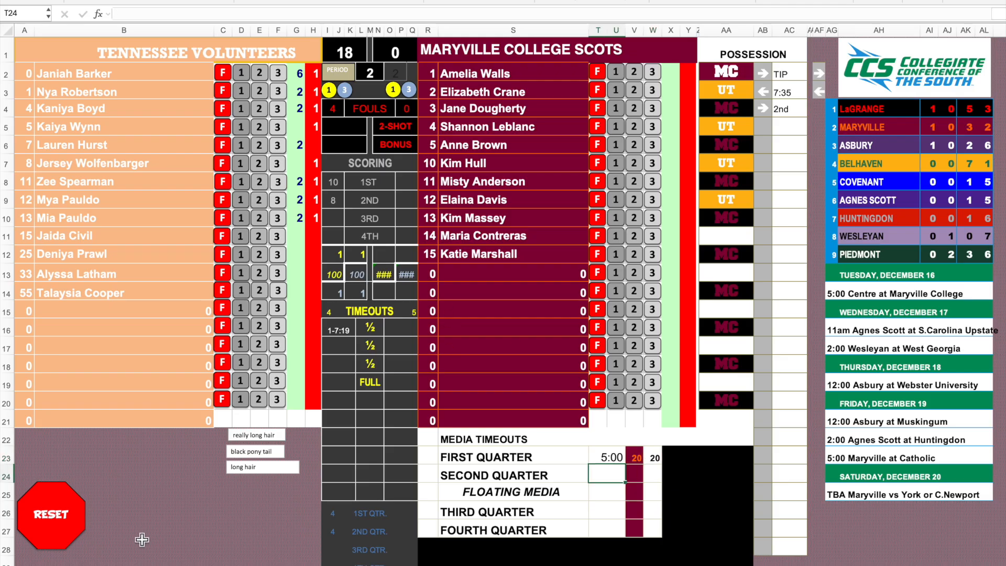
Reset the scoring sheet to clear the recorded points, fouls, period, possession notes and timeouts.
click(54, 509)
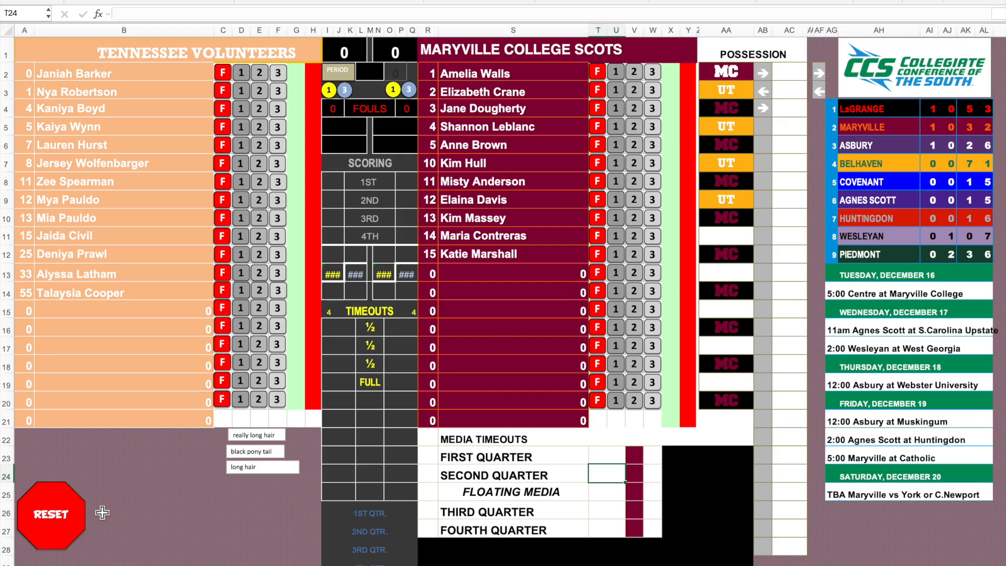
scroll(103, 461, up, 1)
scroll(104, 461, down, 1)
Reposition the "really long hair" note slightly so it lines up above the "black pony tail" note.
click(259, 435)
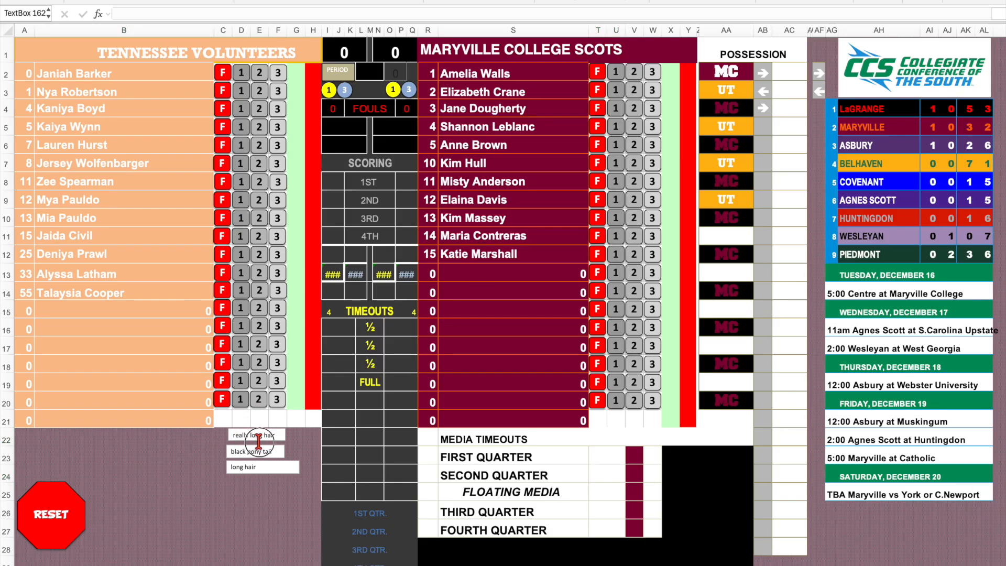
mouse_move(266, 422)
mouse_down()
mouse_move(166, 255)
mouse_move(173, 104)
mouse_move(189, 232)
mouse_move(267, 435)
mouse_up()
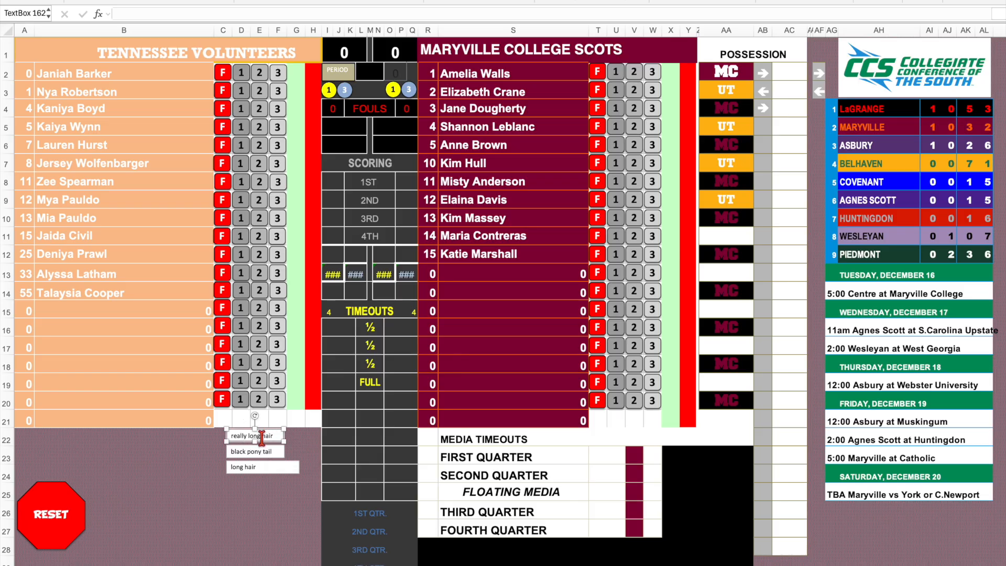